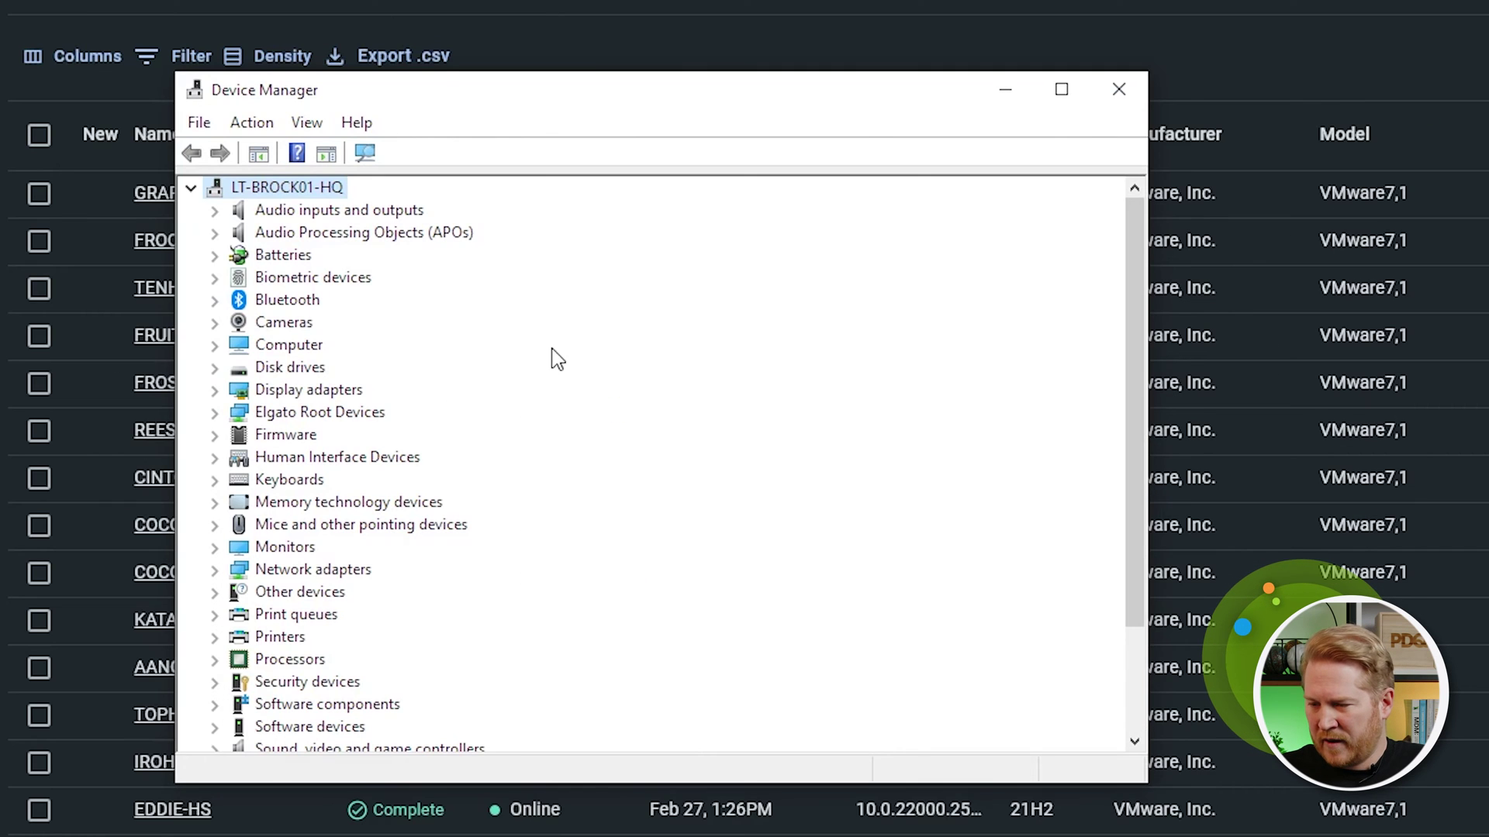
Step: Verify the Intel Wi-Fi 6E AX211 adapter's Wake on Magic Packet is Enabled, then close Device Manager
{"action": "left_click", "coordinate": [215, 570]}
{"action": "left_click", "coordinate": [353, 524]}
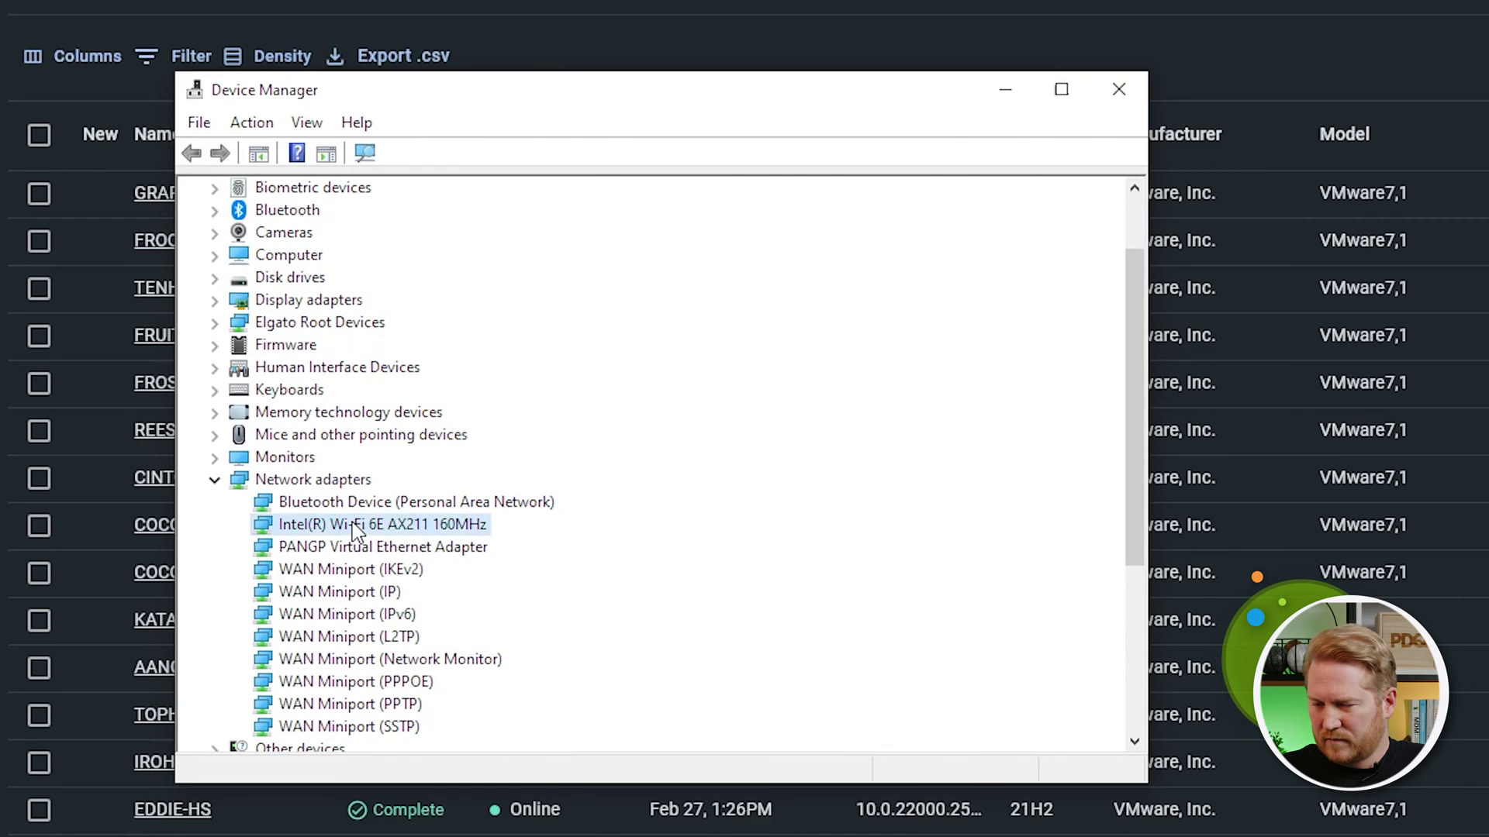
{"action": "right_click", "coordinate": [353, 524]}
{"action": "left_click", "coordinate": [448, 673]}
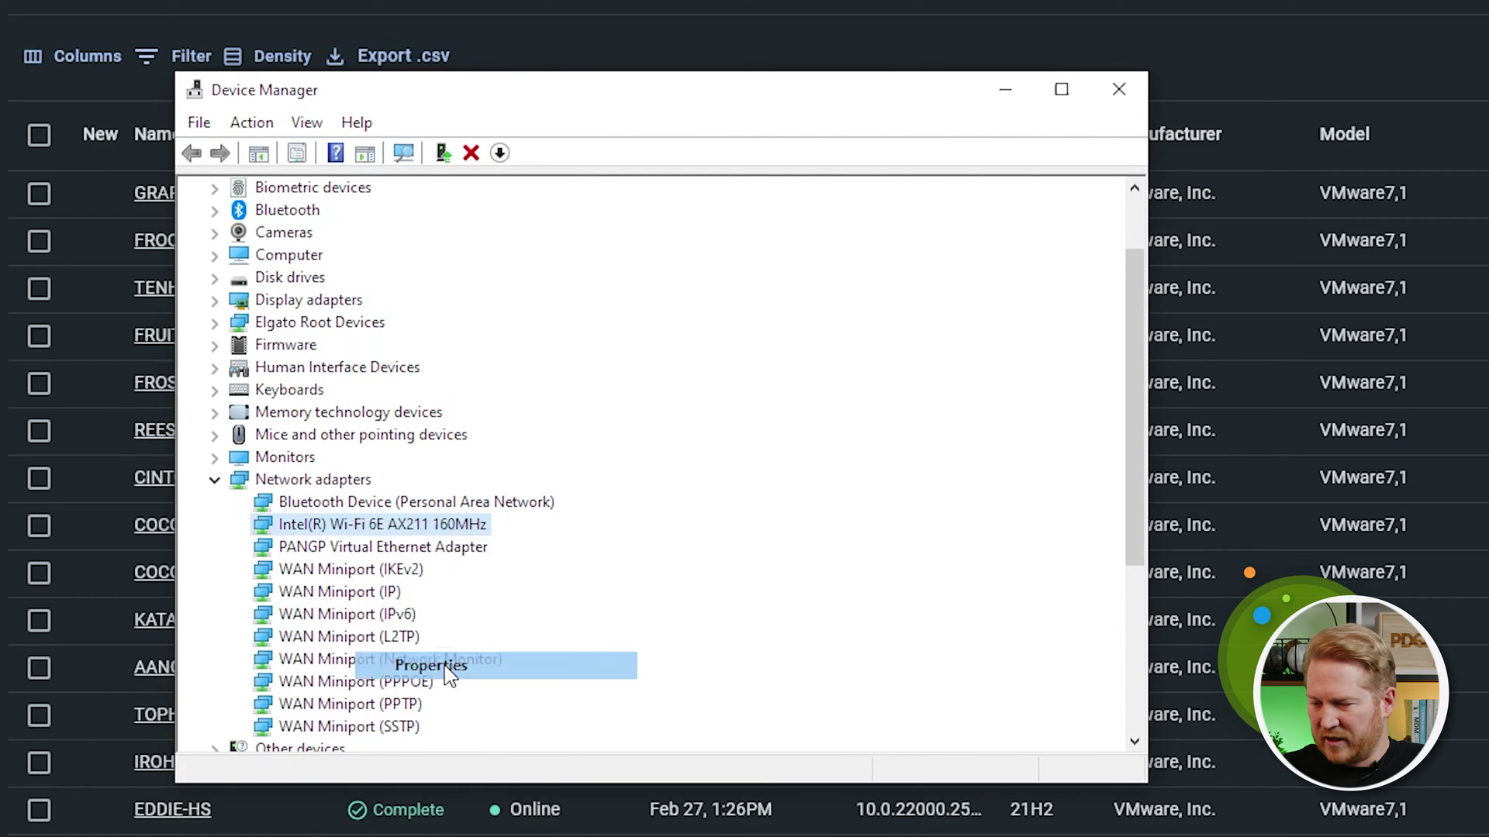
{"action": "left_click", "coordinate": [521, 205]}
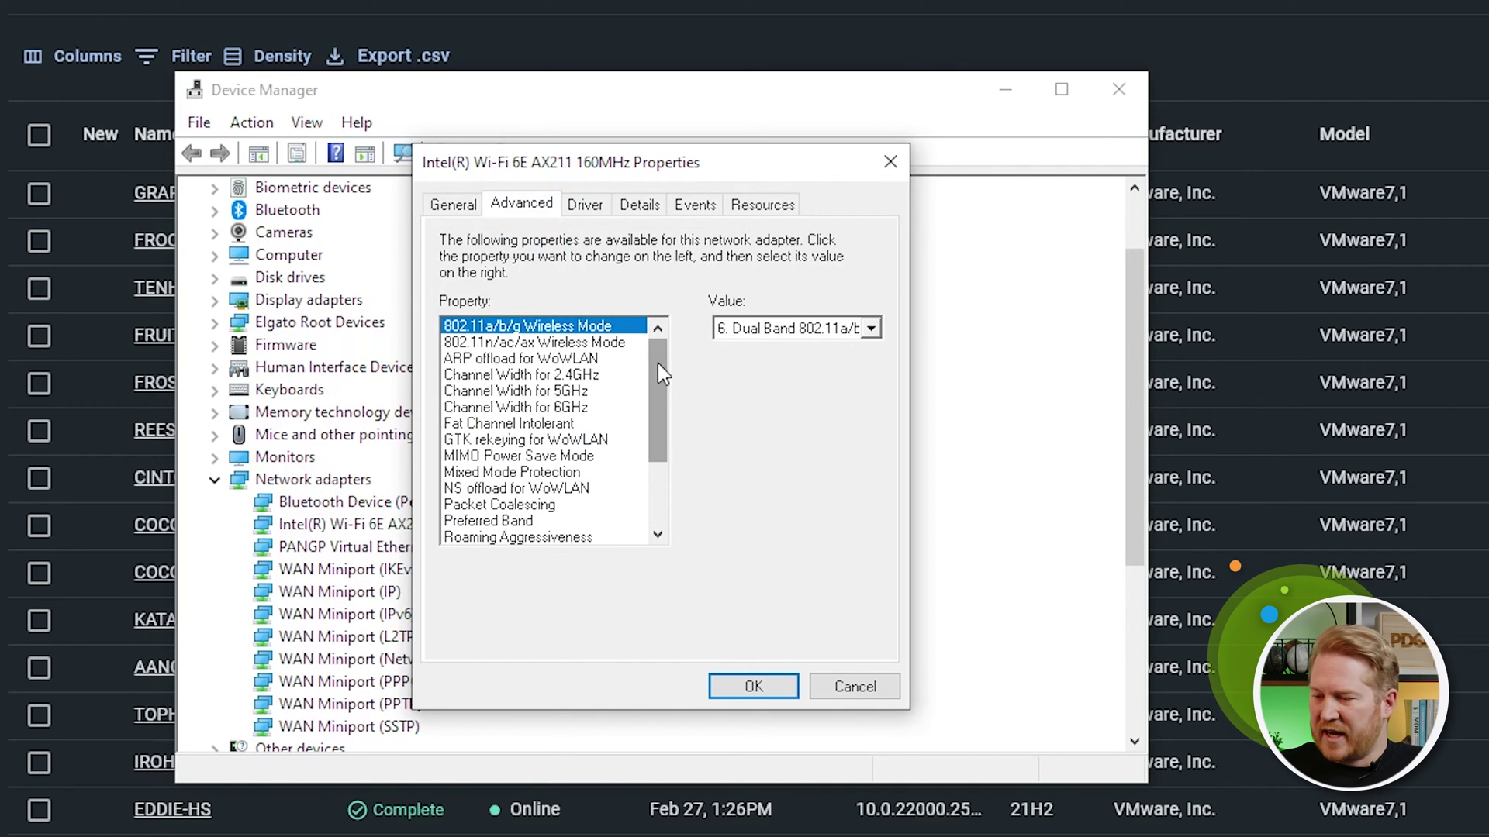
{"action": "left_click_drag", "start_coordinate": [657, 362], "coordinate": [664, 479]}
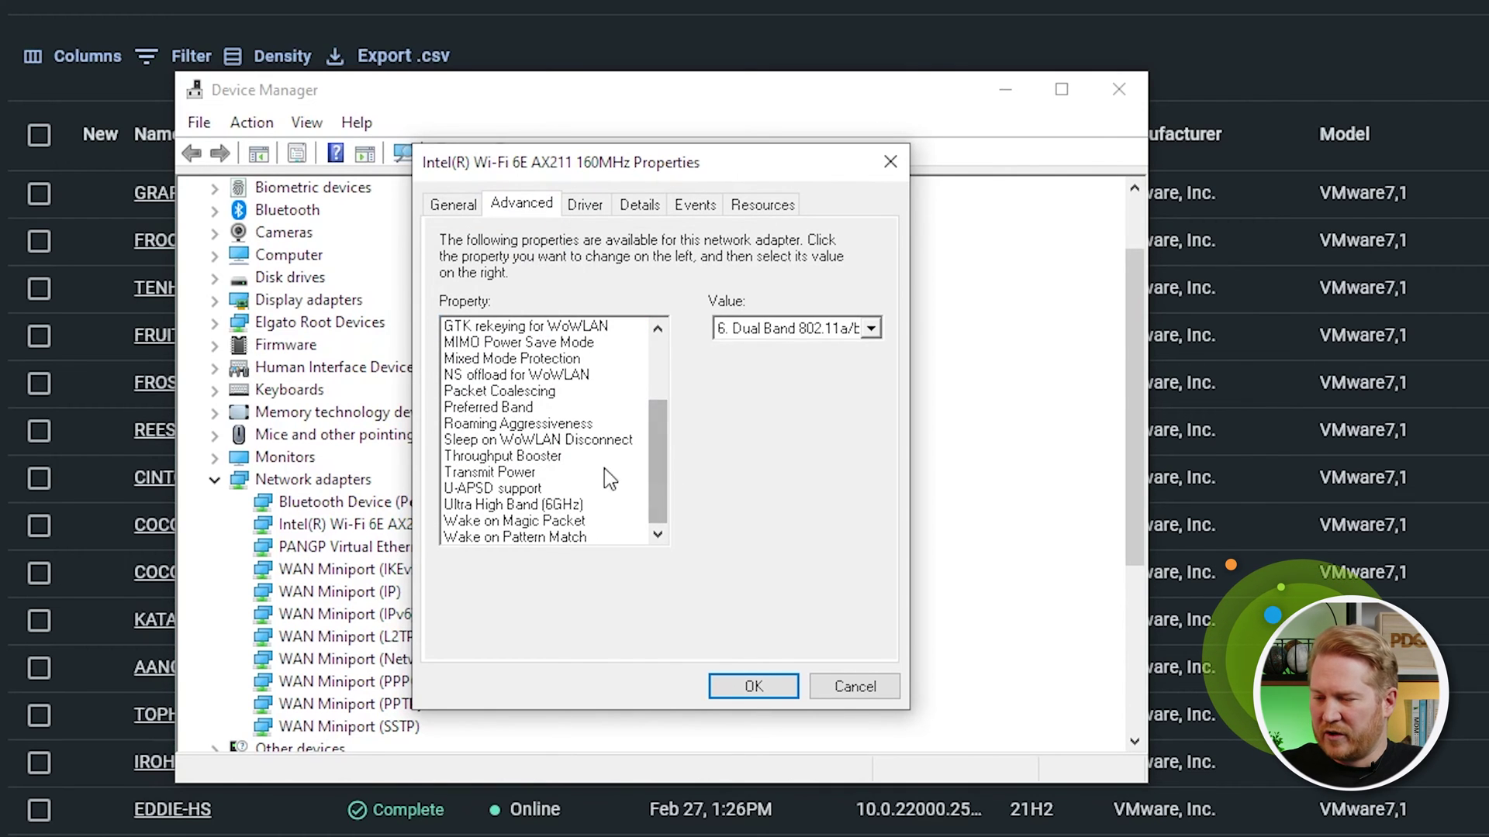
{"action": "left_click", "coordinate": [501, 520]}
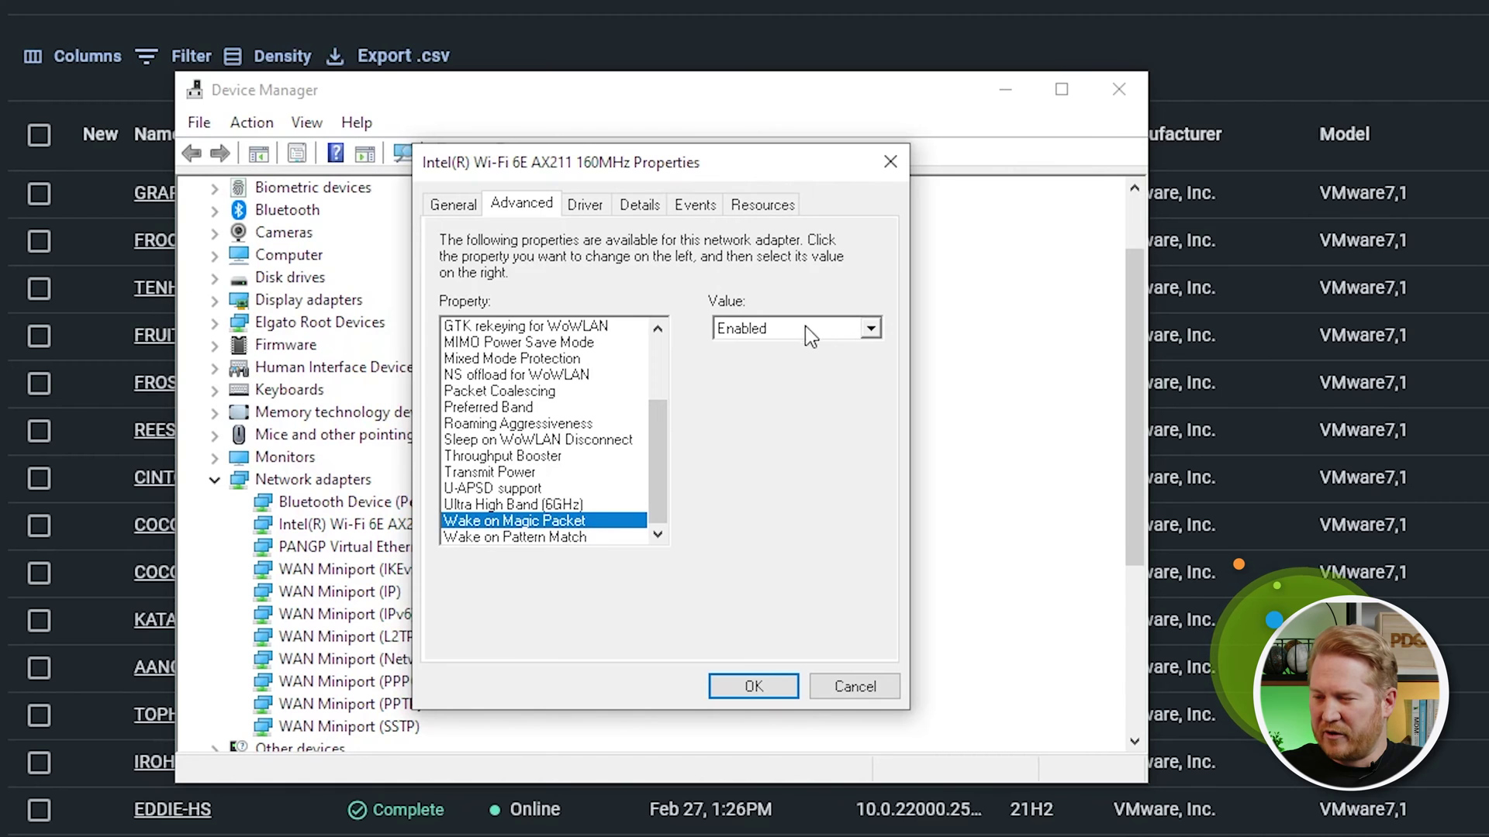
{"action": "left_click", "coordinate": [890, 161]}
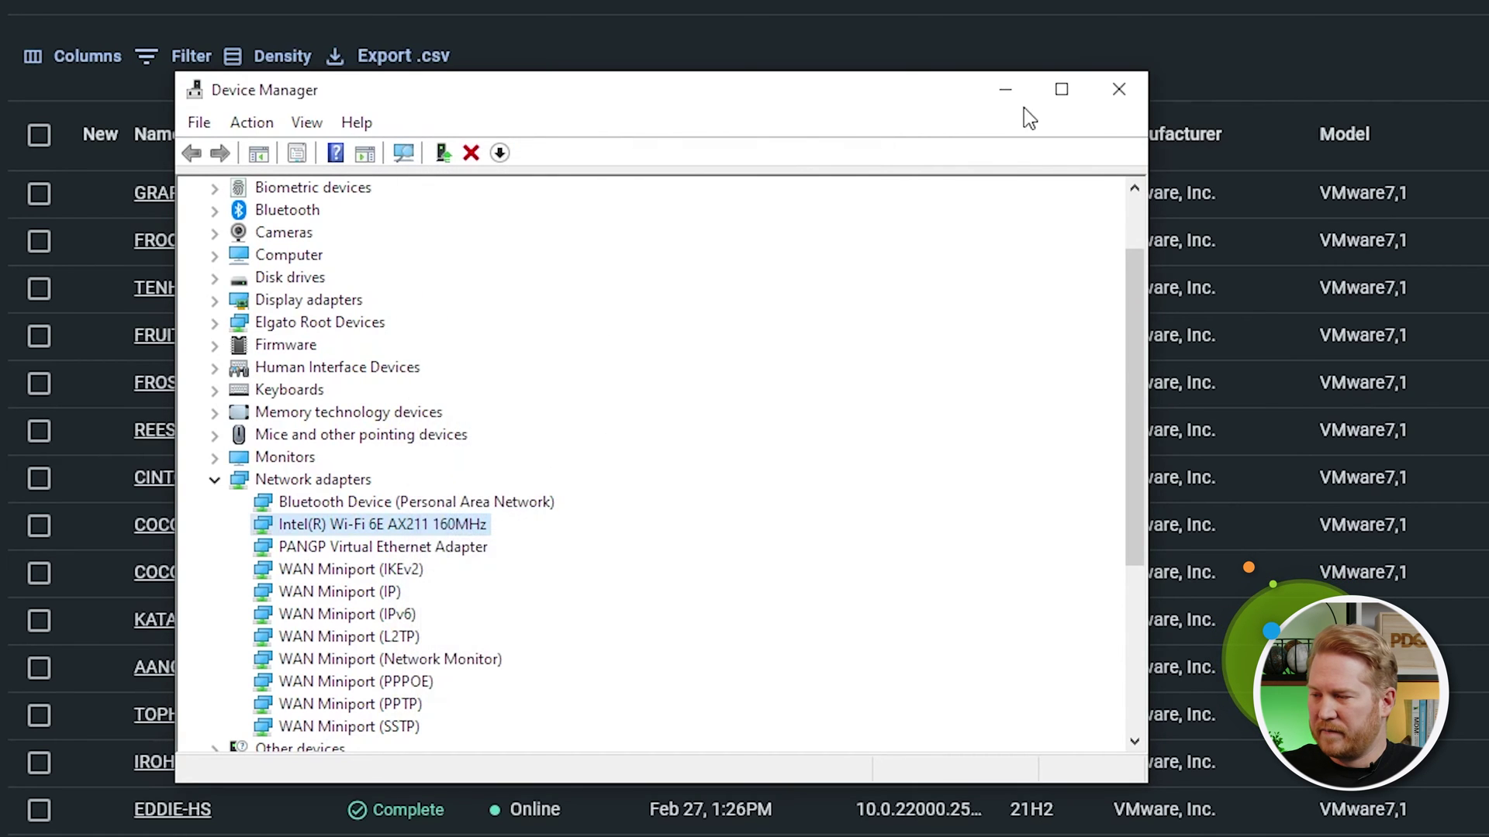
{"action": "left_click", "coordinate": [1119, 89]}
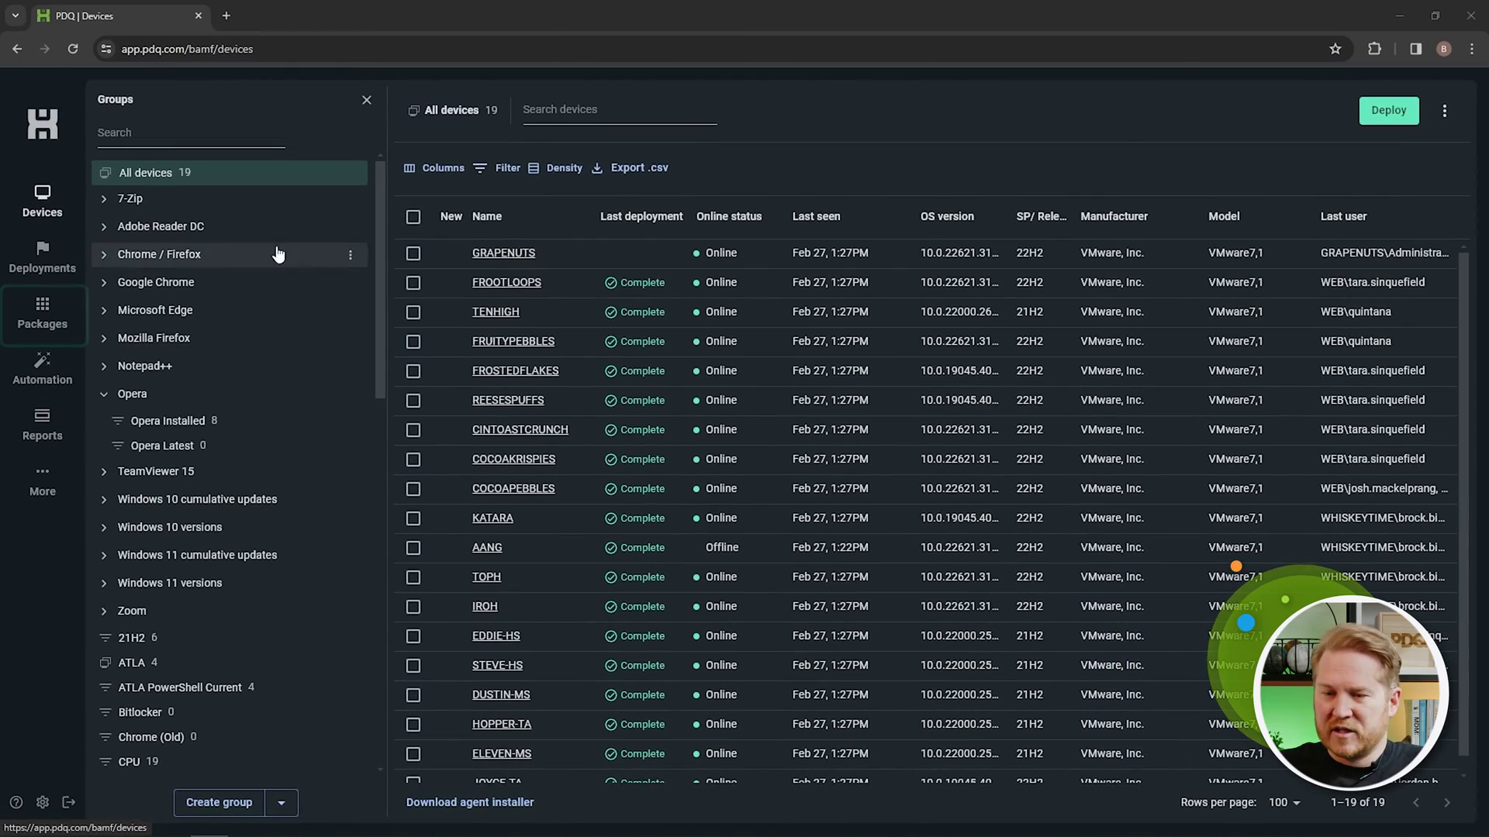
Step: Create a new package and name it 'Wake-on-LAN'
{"action": "left_click", "coordinate": [43, 314]}
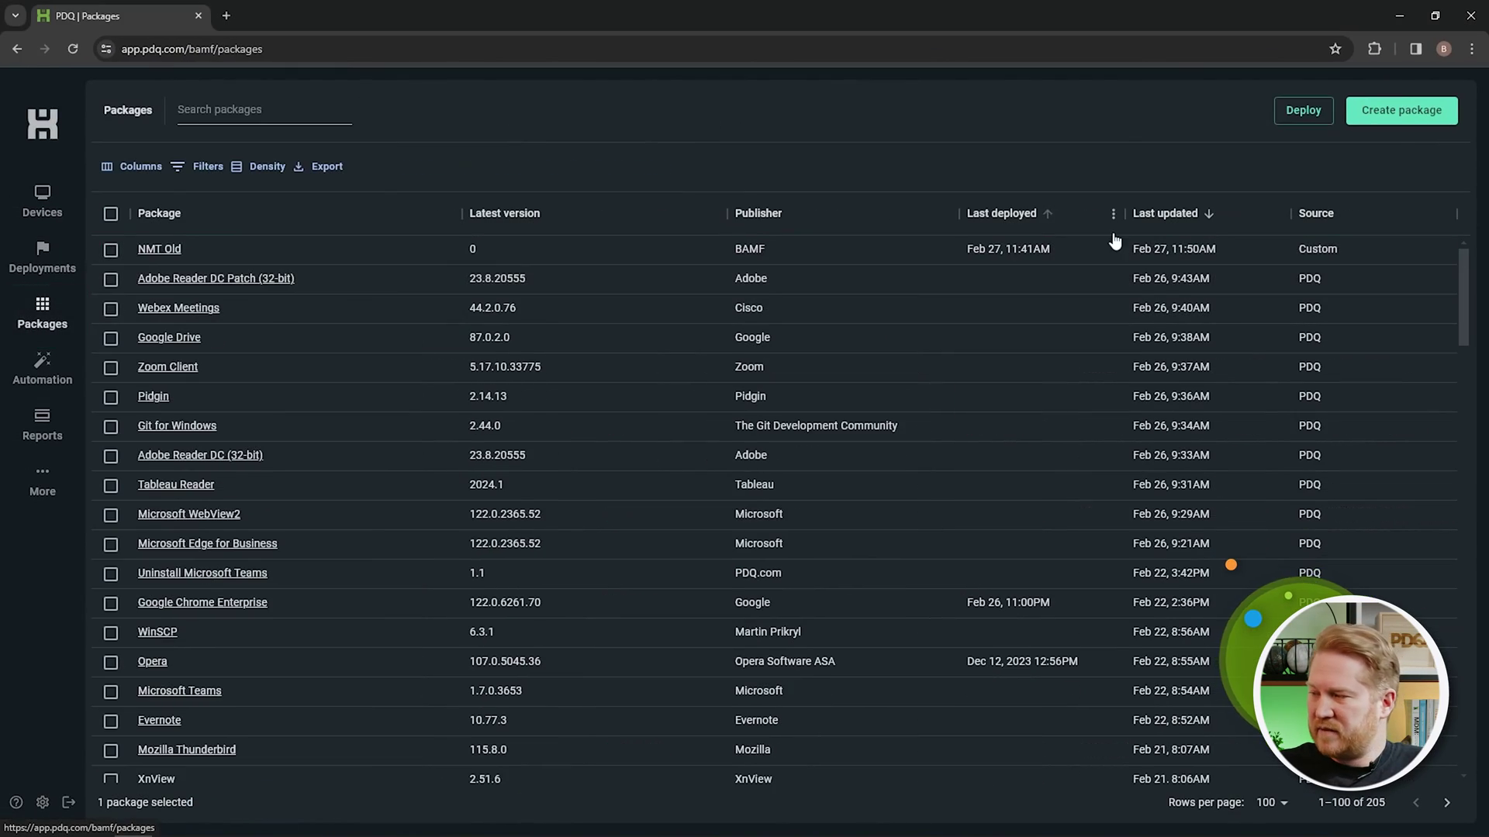
{"action": "left_click", "coordinate": [1397, 115]}
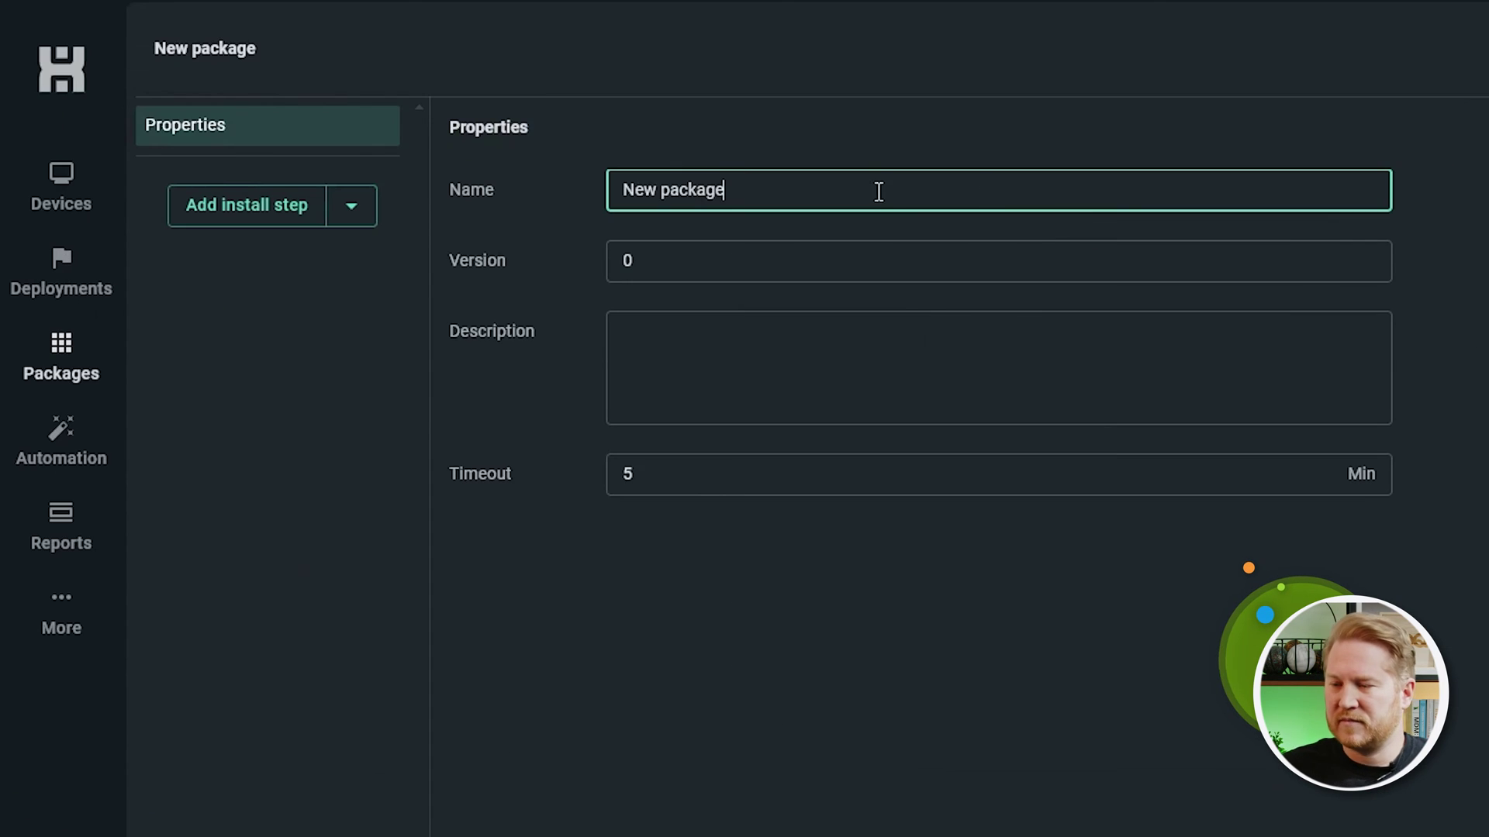
{"action": "key", "text": "ctrl+a"}
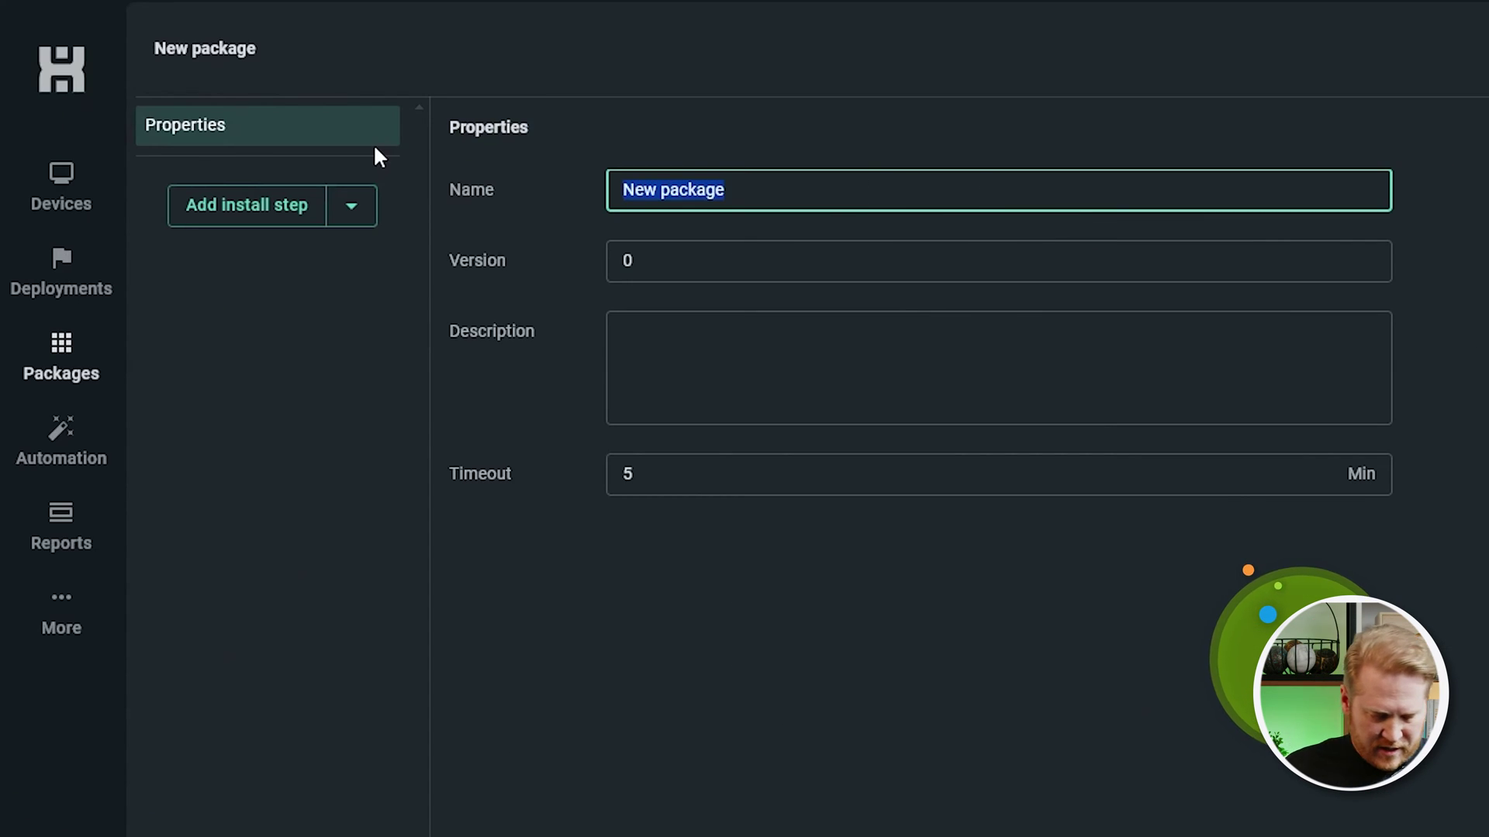
{"action": "type", "text": "Wake"}
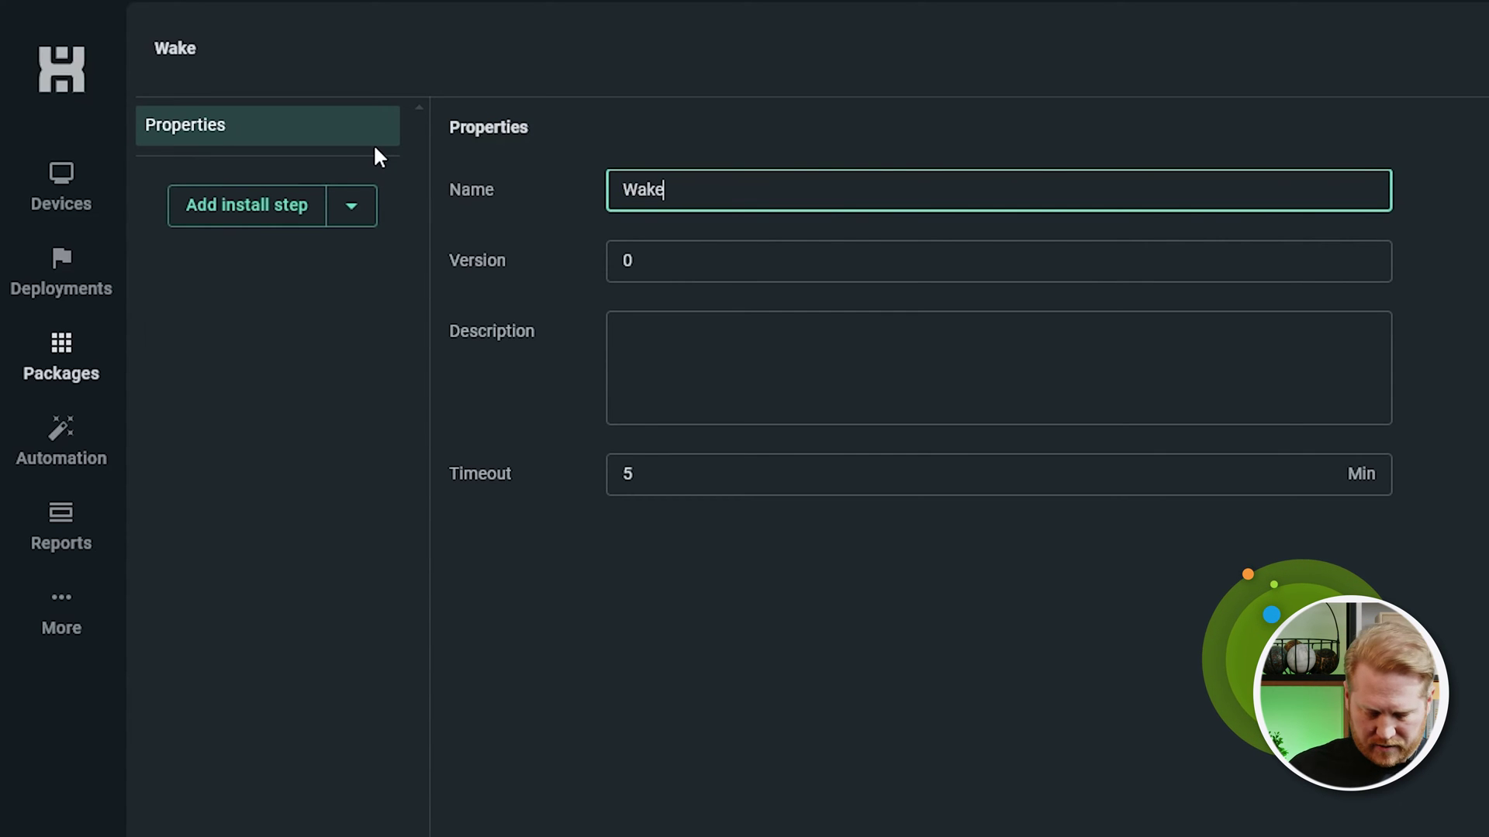
{"action": "type", "text": "-on-LAN"}
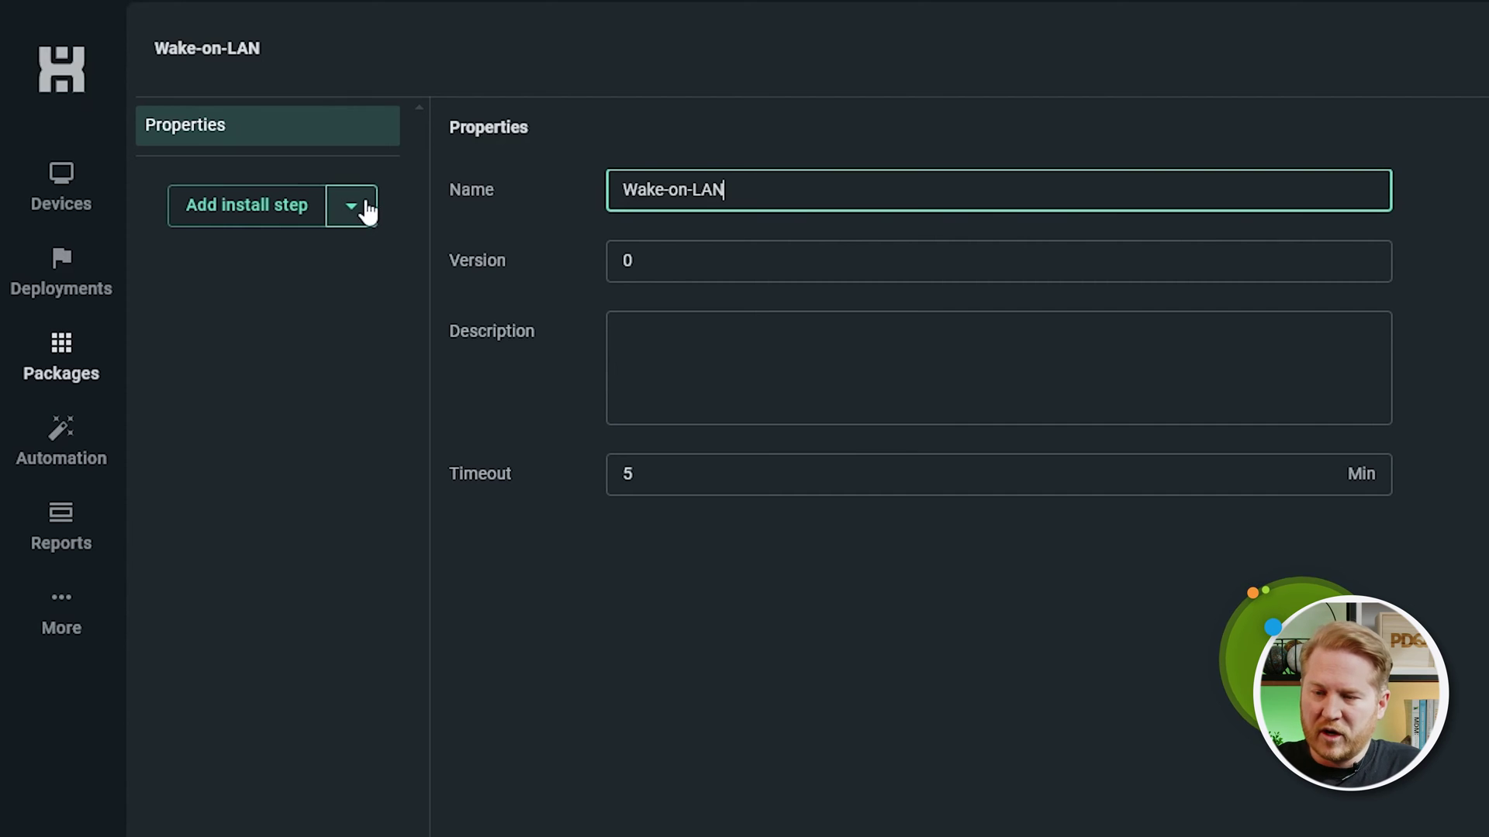
Step: Add a PowerShell script step to the Wake-on-LAN package
{"action": "left_click", "coordinate": [366, 215]}
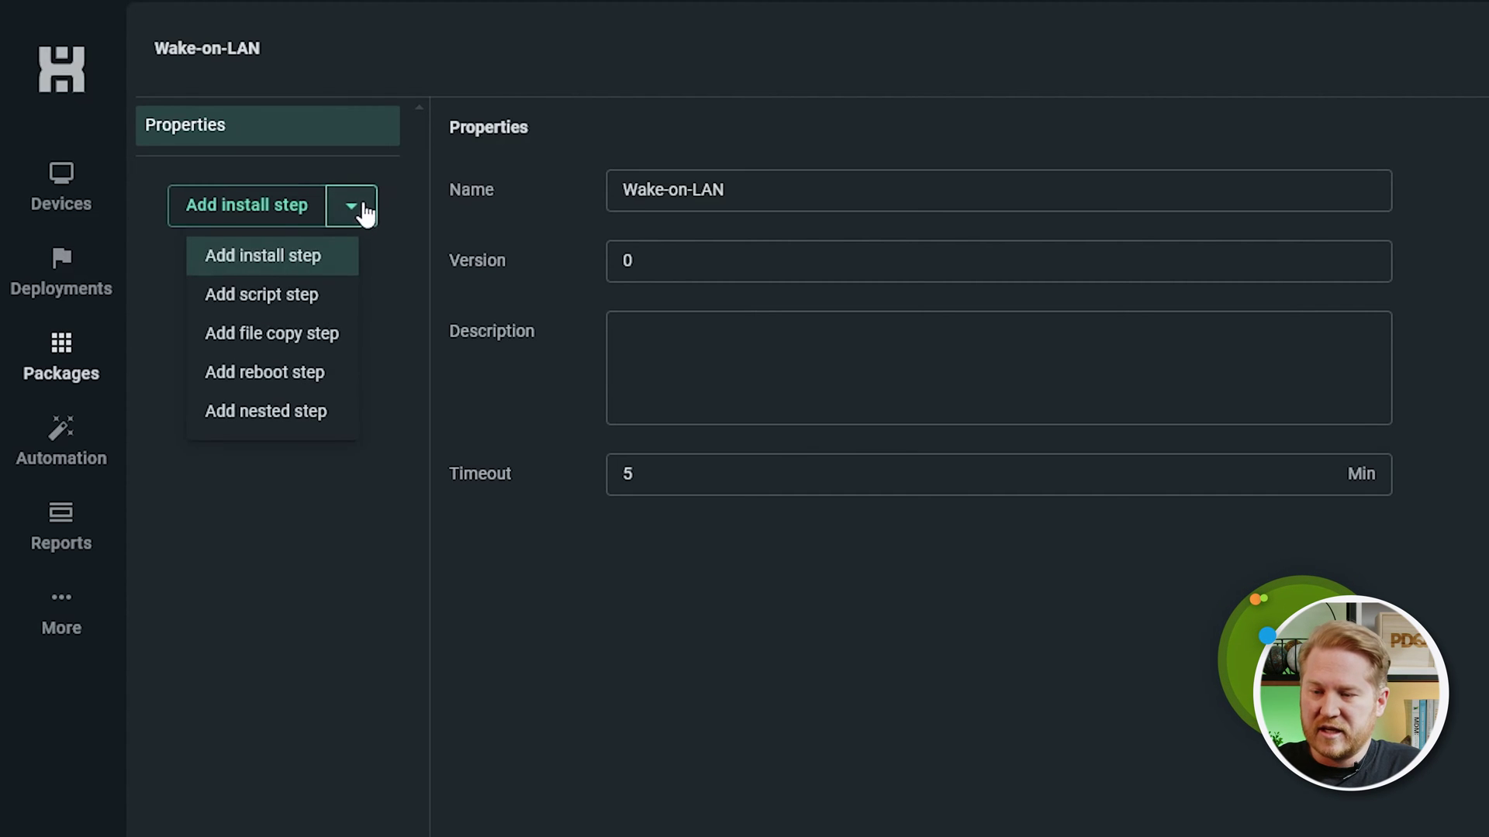
{"action": "left_click", "coordinate": [307, 295]}
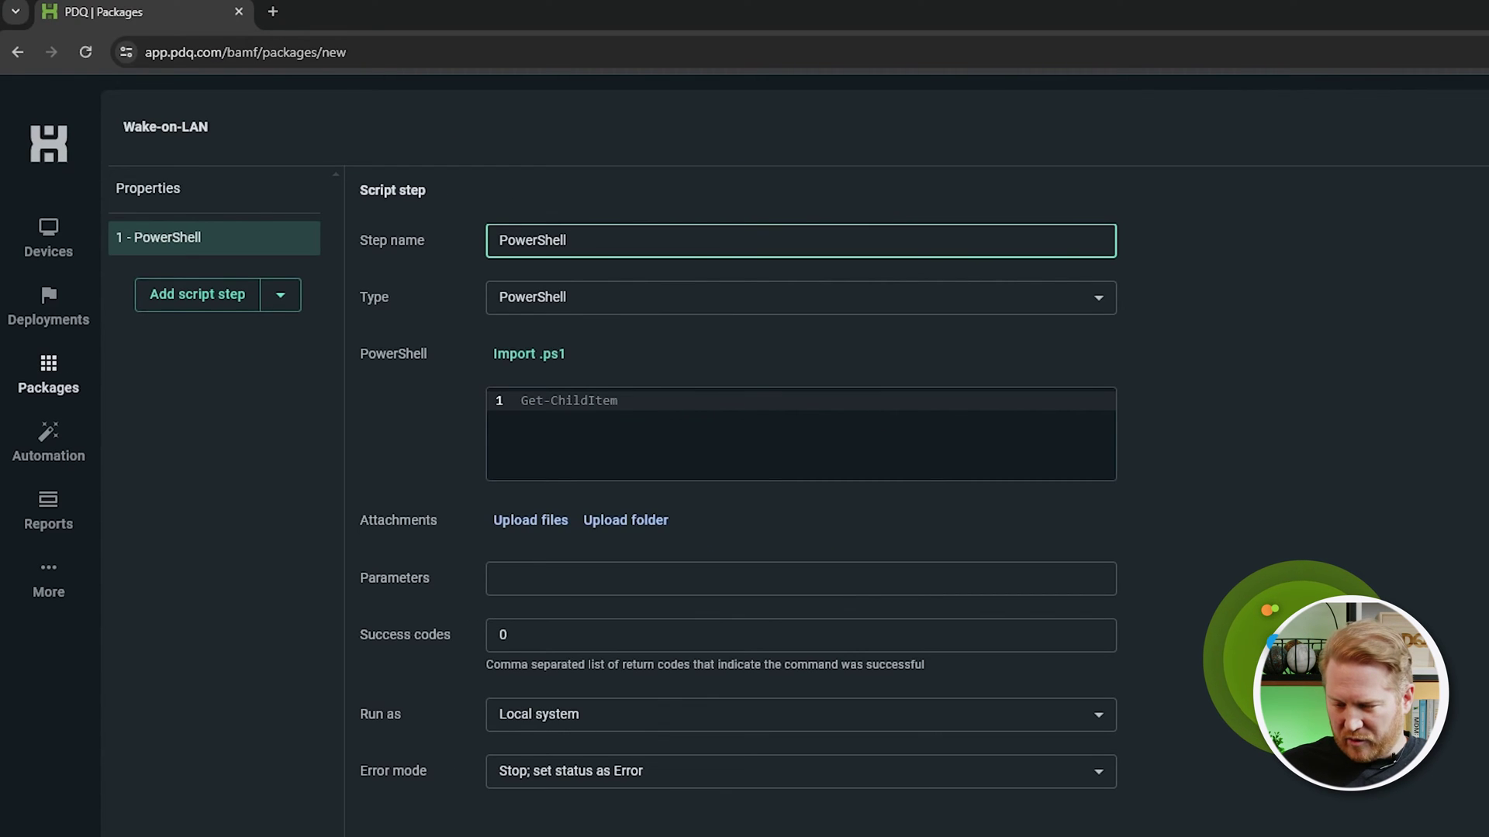
{"action": "key", "text": "alt+Tab"}
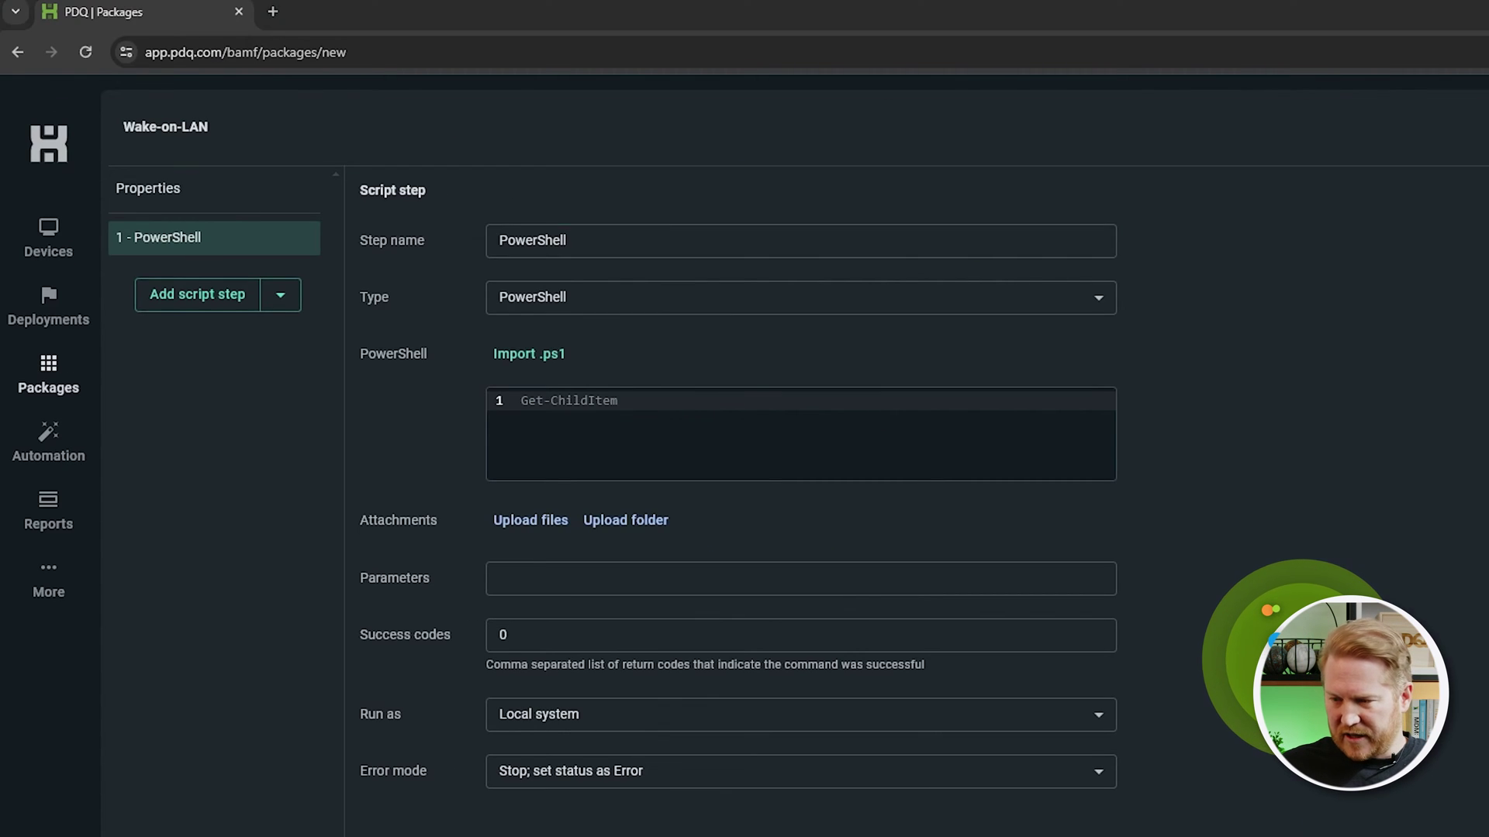
Step: Copy all seven lines of the Wake-on-LAN.ps1 script from VS Code into the clipboard
{"action": "left_click", "coordinate": [306, 241]}
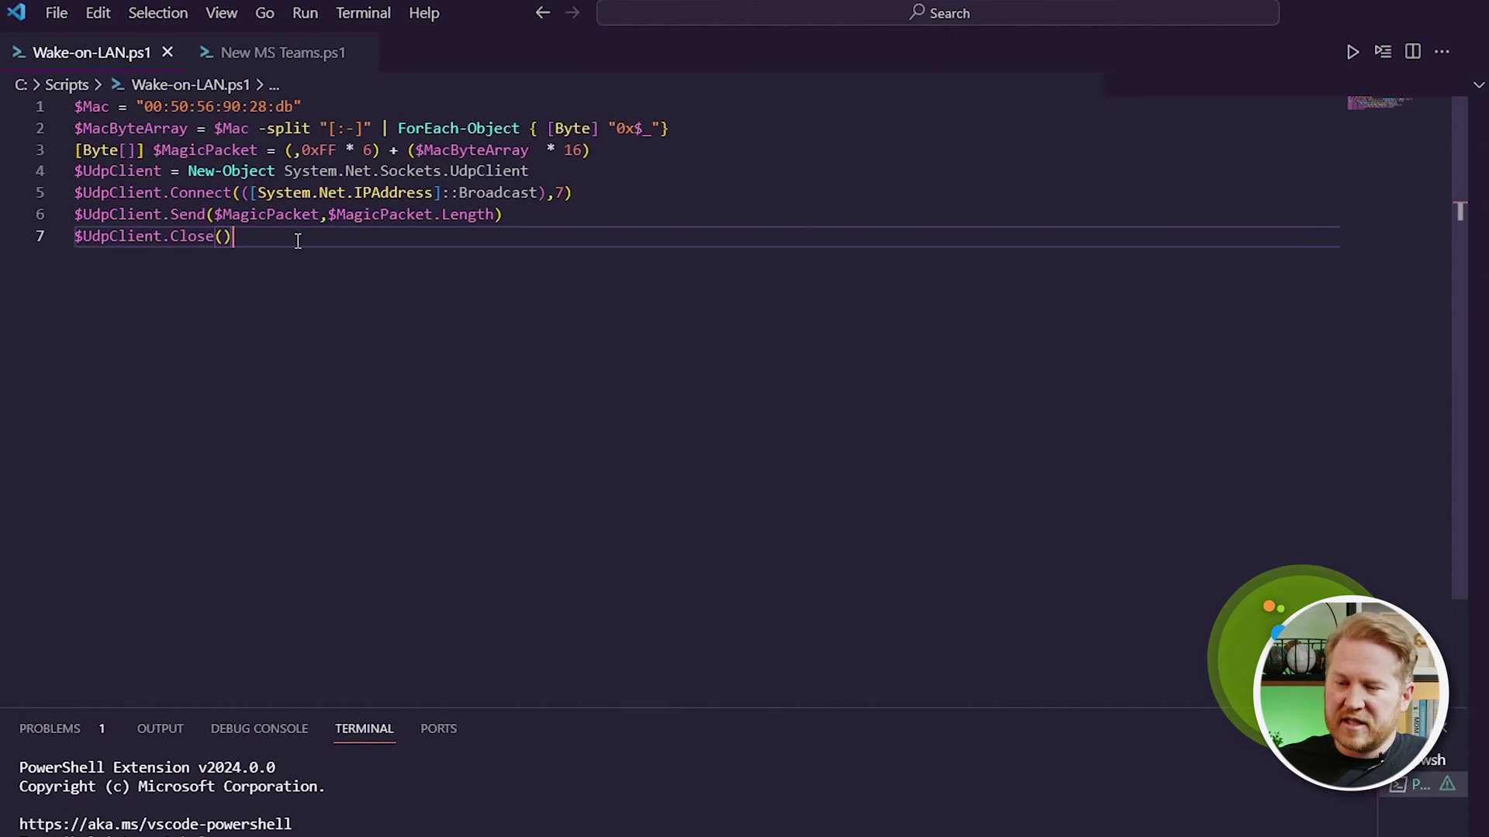
{"action": "left_click_drag", "start_coordinate": [278, 237], "coordinate": [77, 106]}
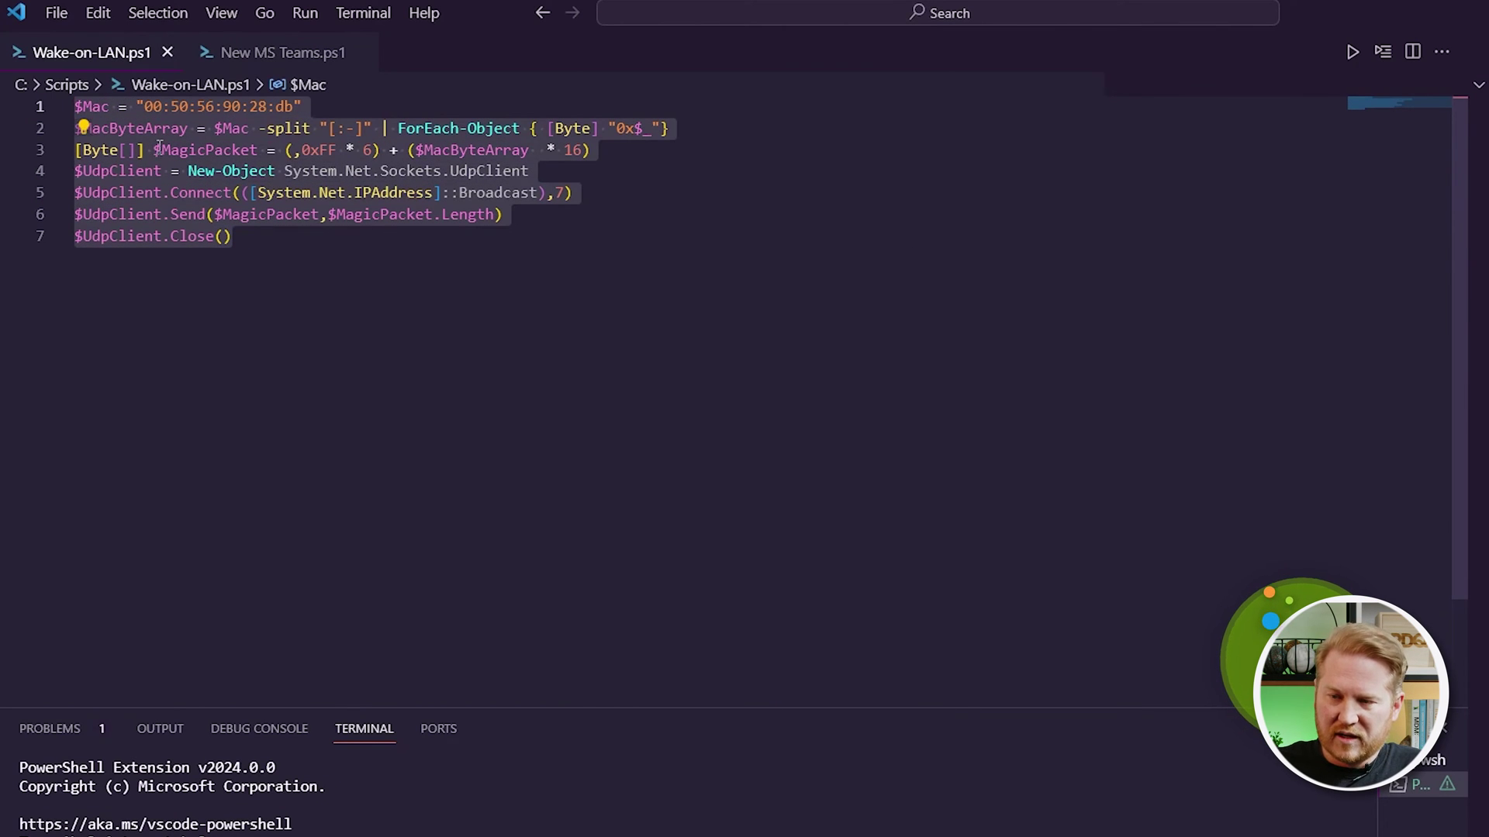
{"action": "right_click", "coordinate": [226, 190]}
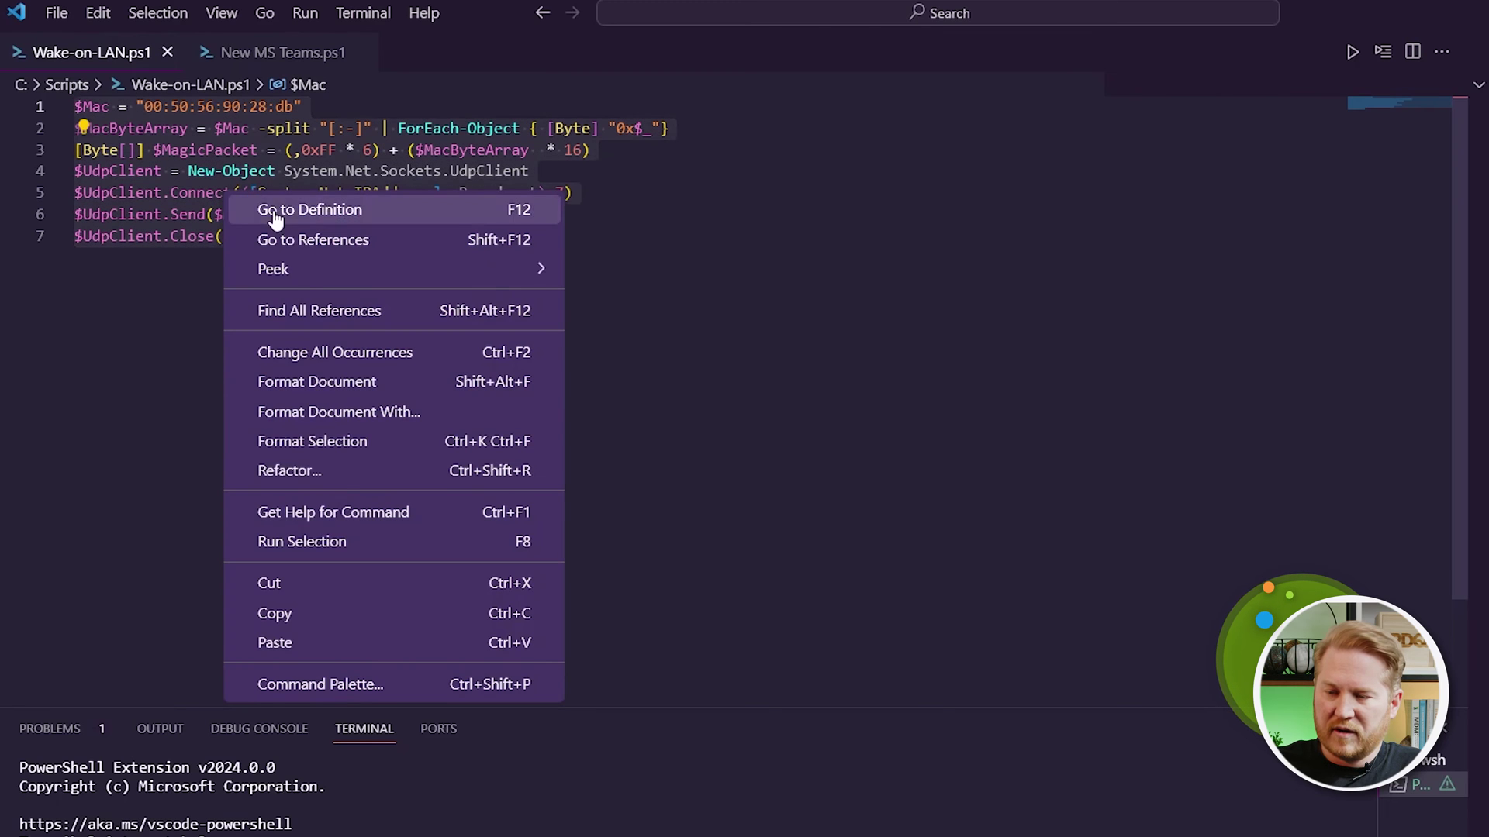
{"action": "left_click", "coordinate": [329, 612]}
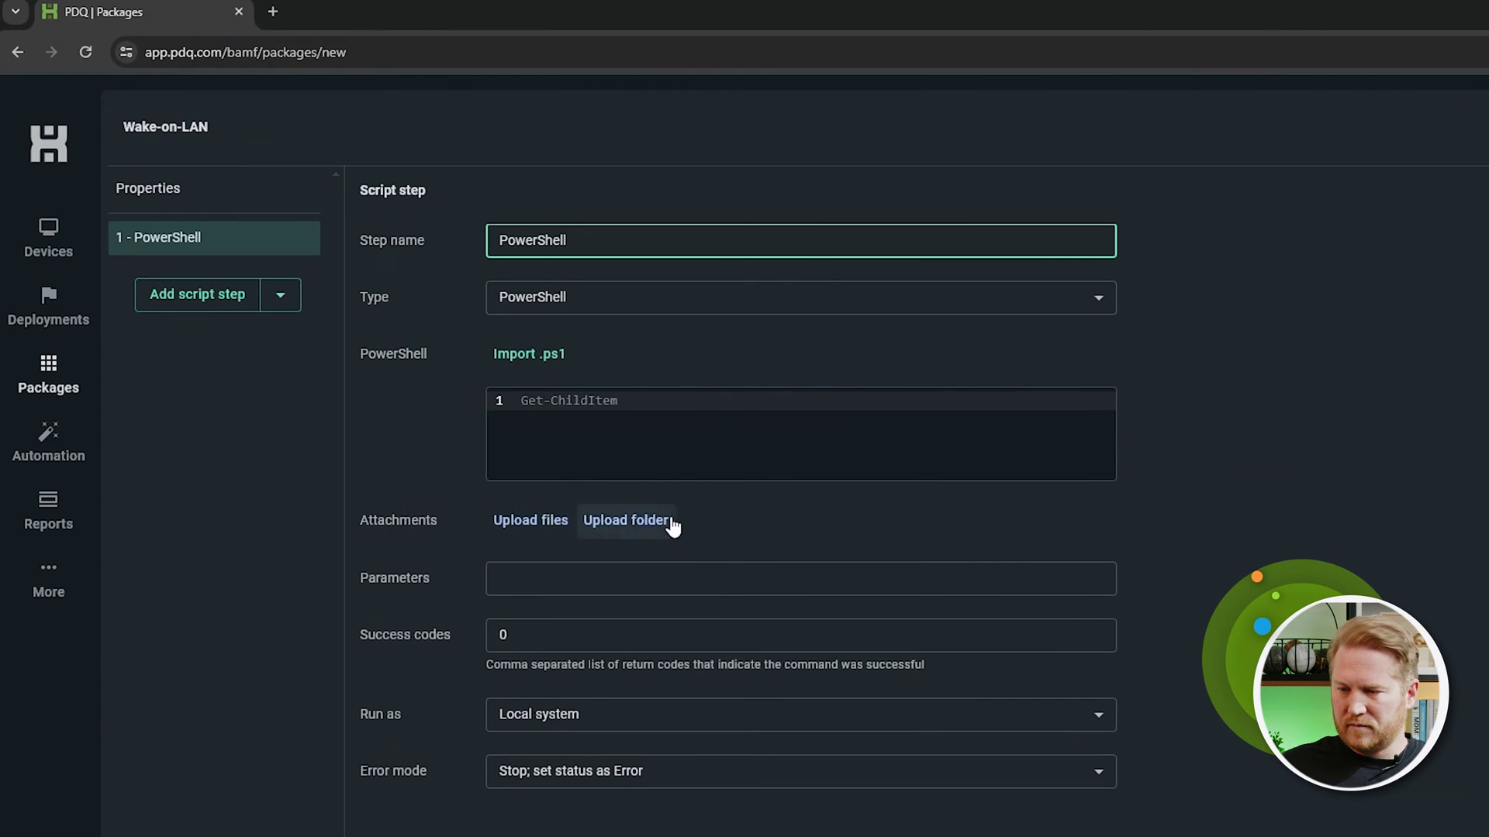
{"action": "left_click", "coordinate": [696, 436]}
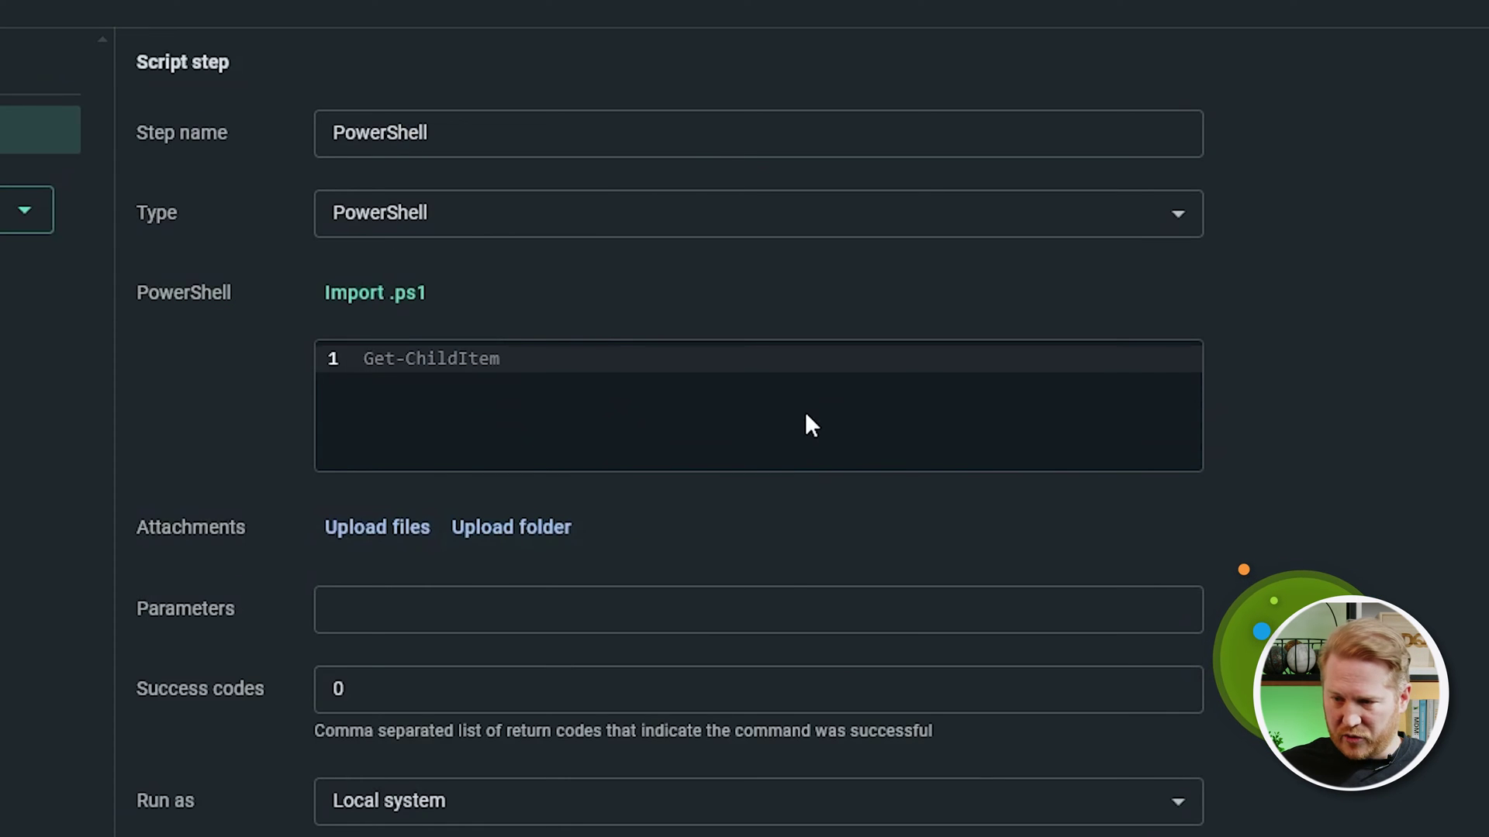
Step: Paste the Wake-on-LAN script into the PowerShell step, replacing Get-ChildItem, and save the package
{"action": "key", "text": "ctrl+v"}
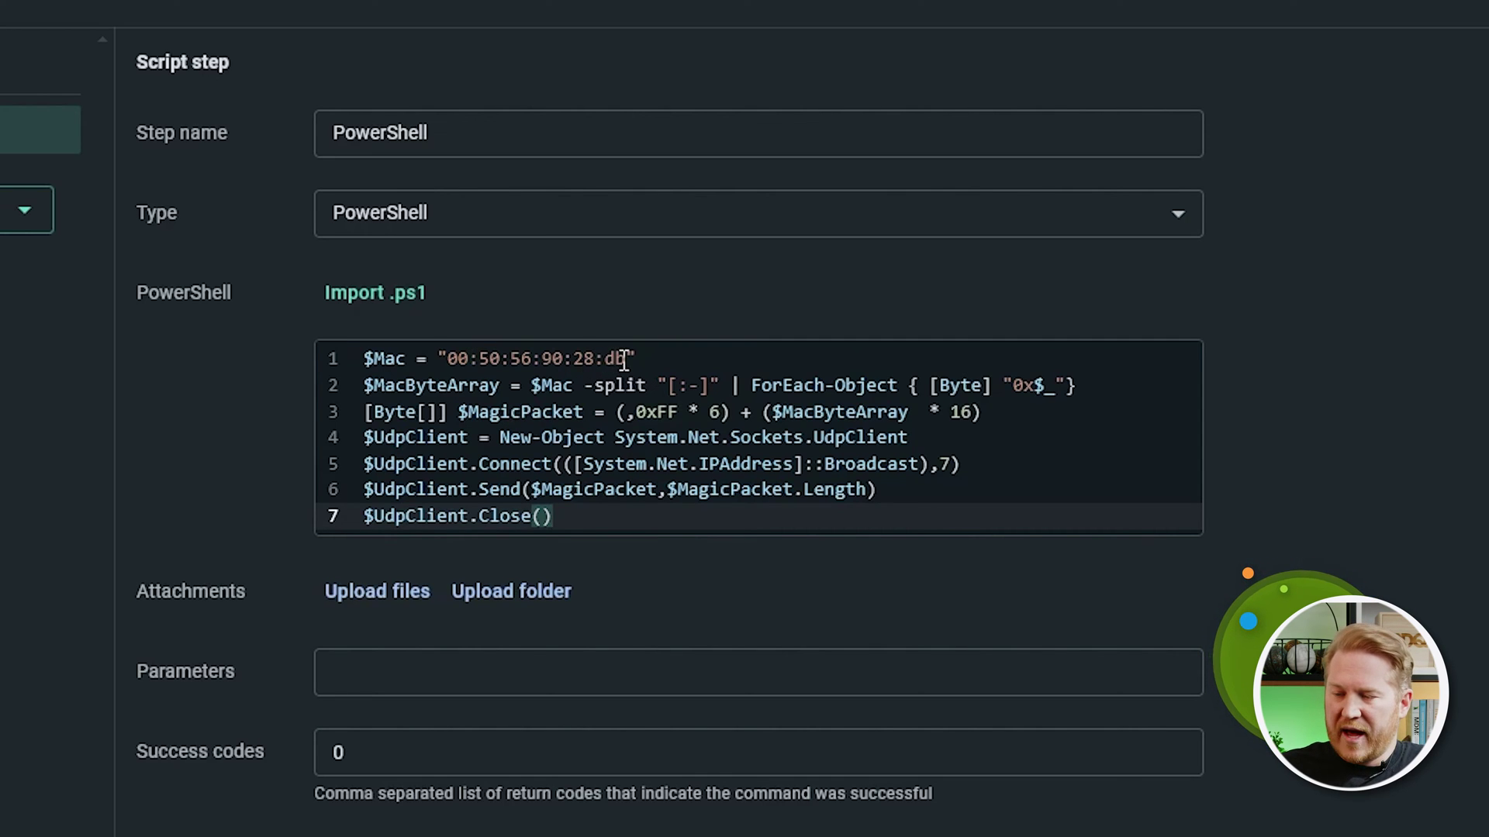
{"action": "left_click_drag", "start_coordinate": [624, 361], "coordinate": [453, 357]}
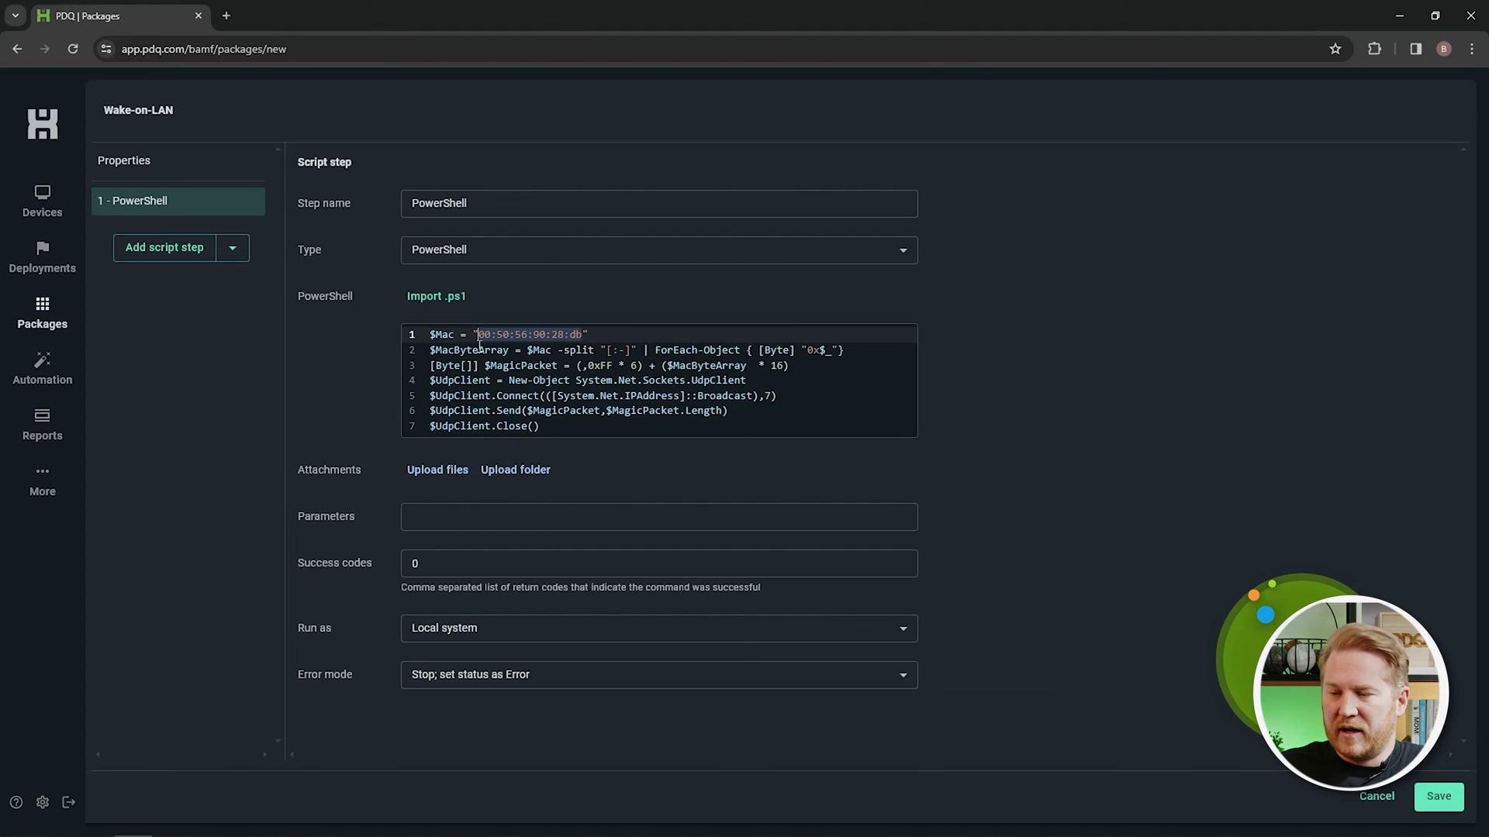
{"action": "left_click", "coordinate": [1438, 797]}
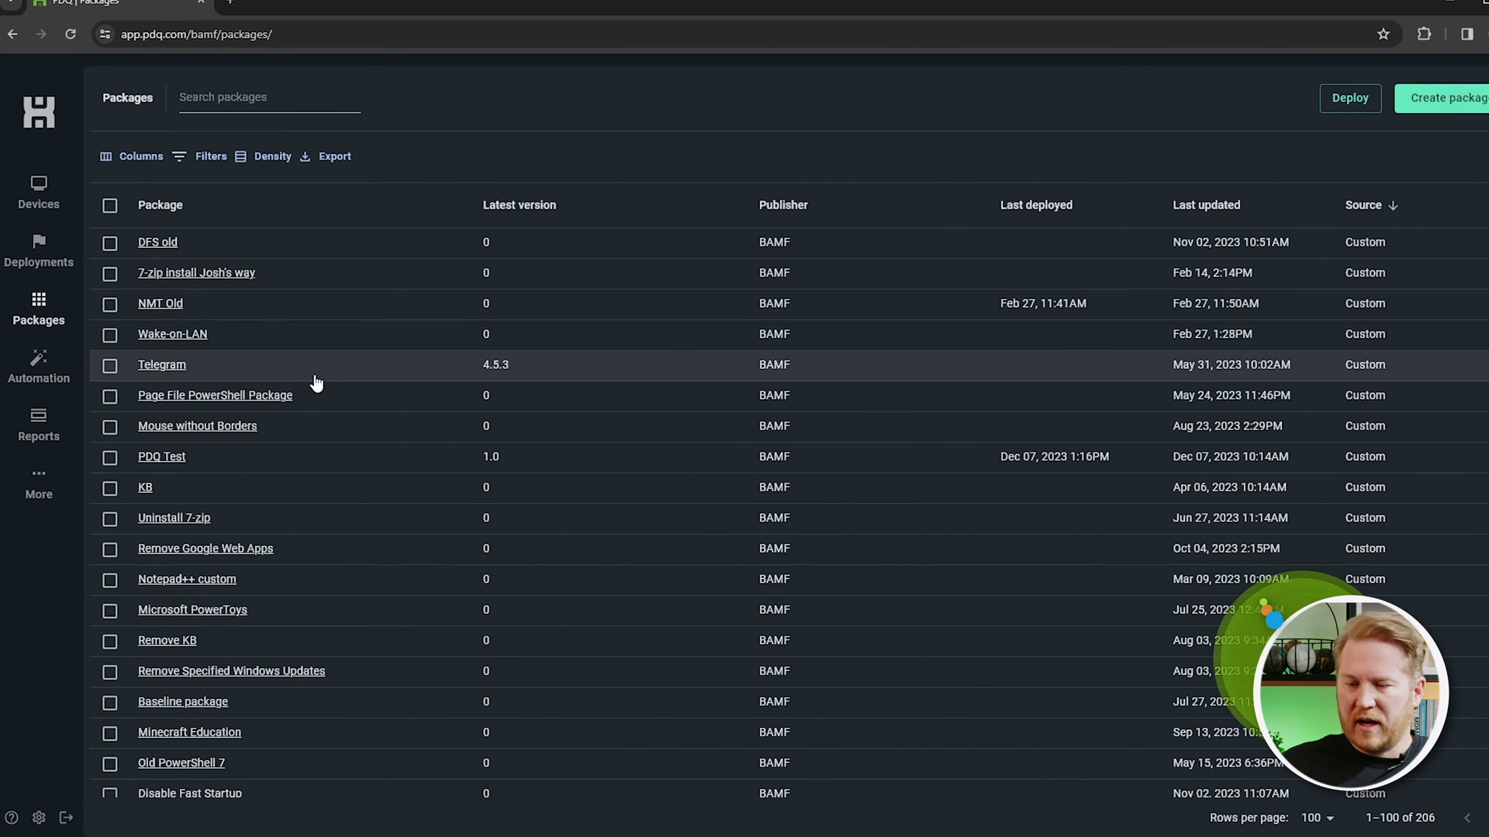
Step: Review the Wake-on-LAN package, then start a new deployment with Wake-on-LAN selected
{"action": "left_click", "coordinate": [179, 333]}
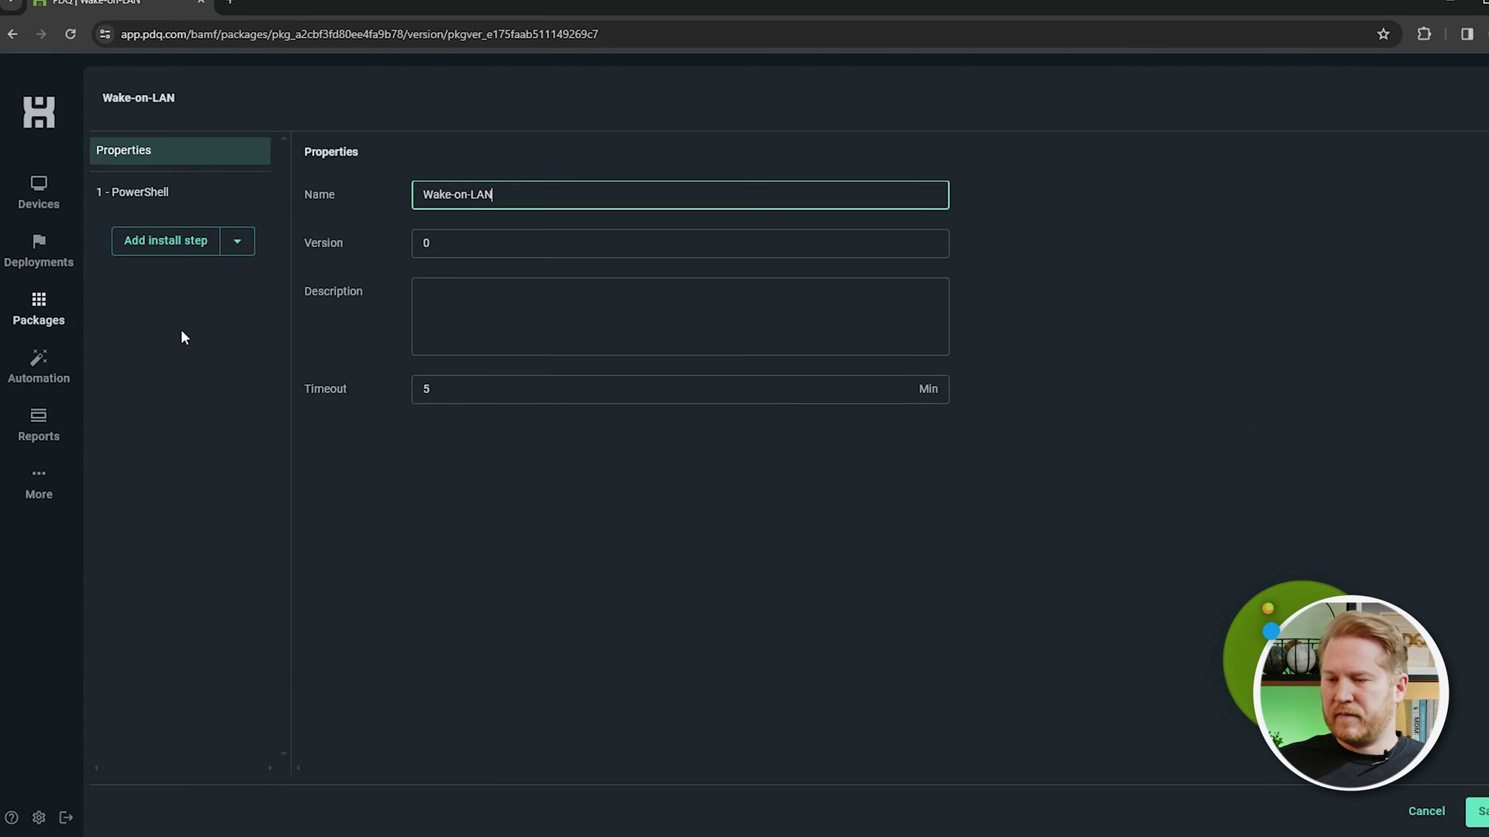
{"action": "left_click", "coordinate": [56, 316]}
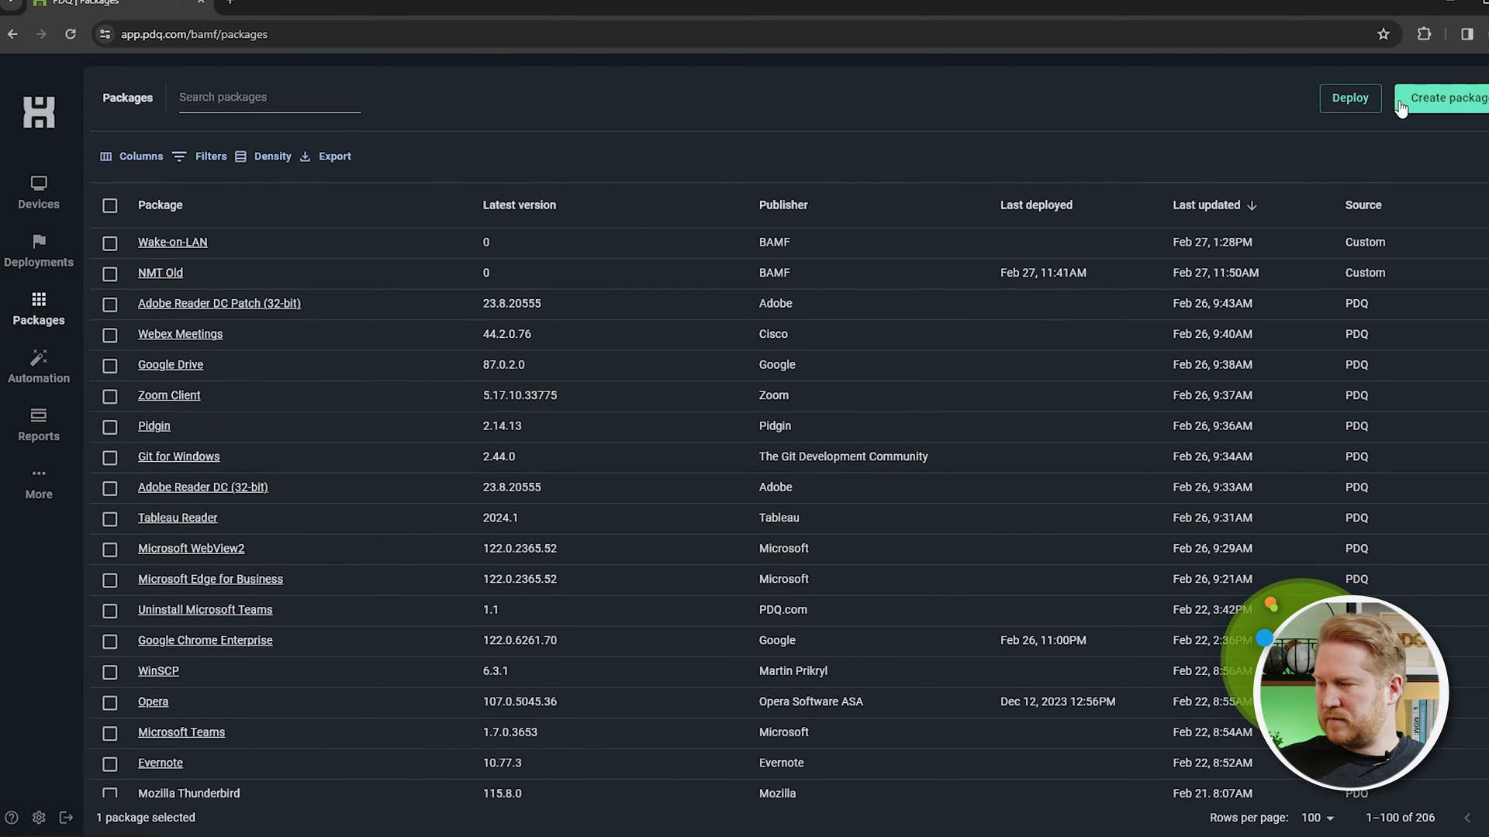
{"action": "left_click", "coordinate": [1350, 98]}
{"action": "left_click", "coordinate": [342, 454]}
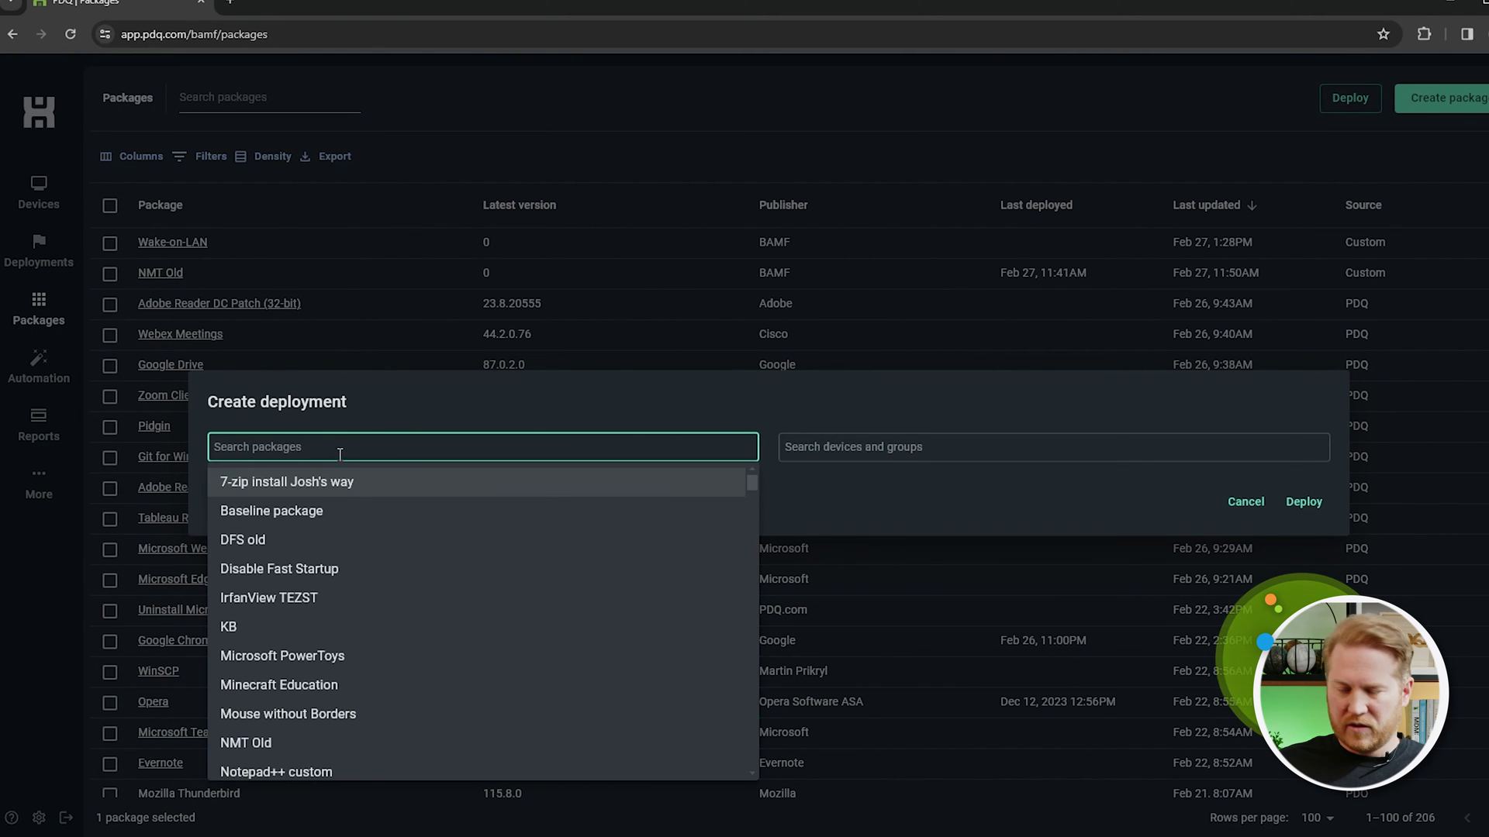
{"action": "type", "text": "wake"}
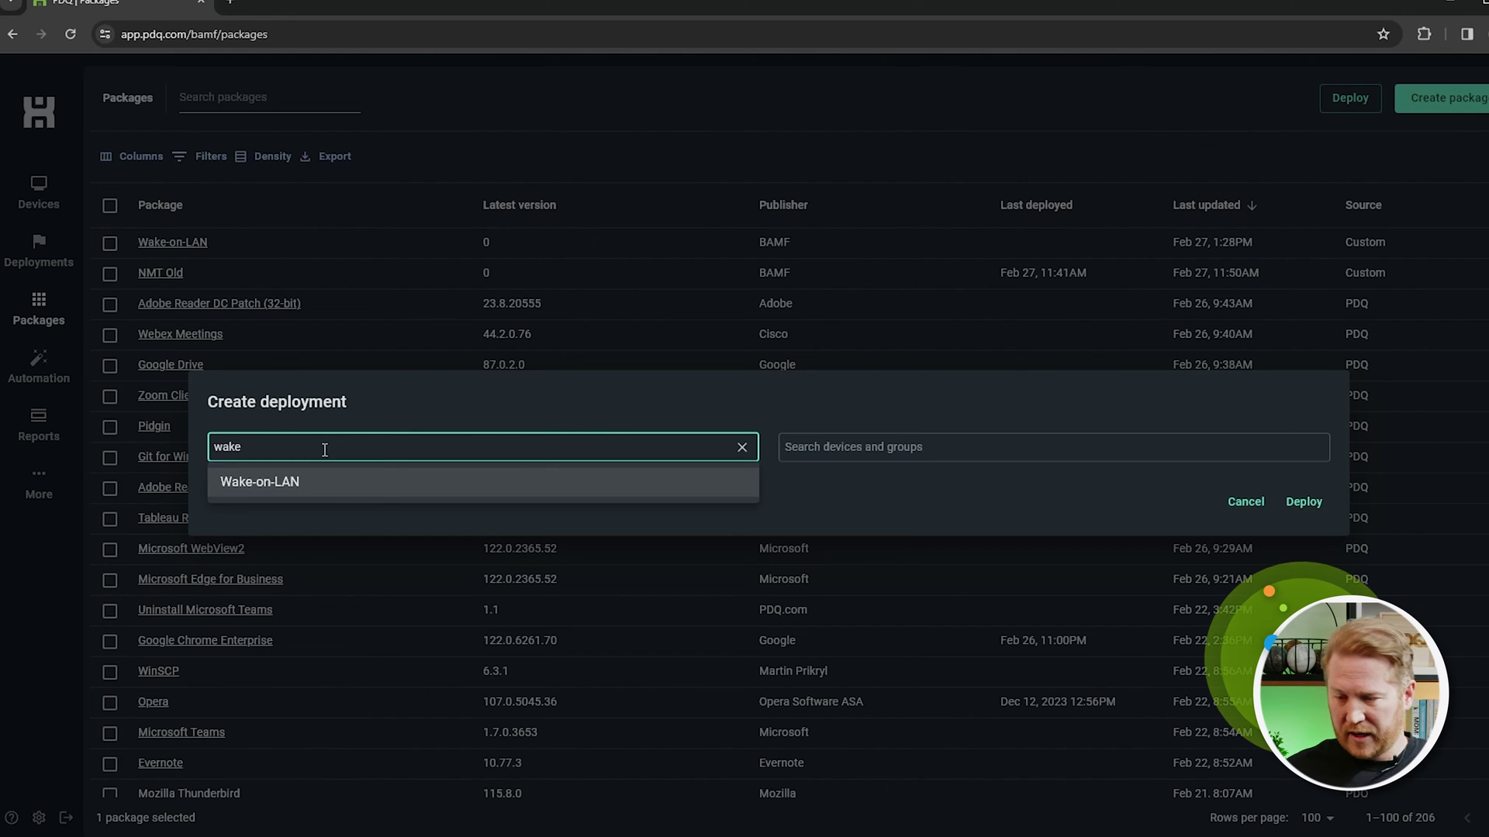
{"action": "left_click", "coordinate": [332, 484]}
Step: Target the KATARA device and deploy the Wake-on-LAN package to it
{"action": "left_click", "coordinate": [935, 401]}
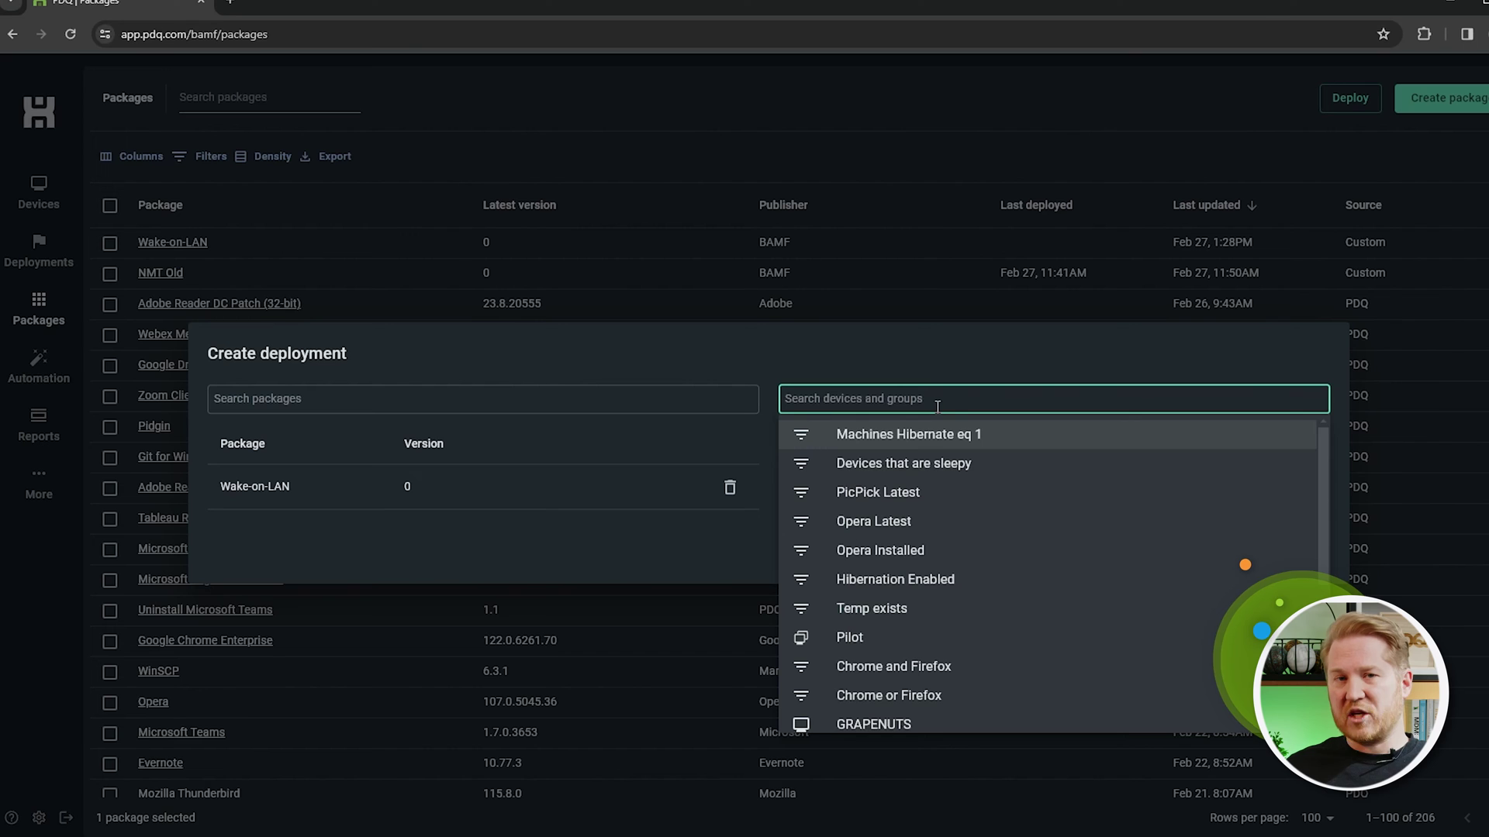
{"action": "type", "text": "K"}
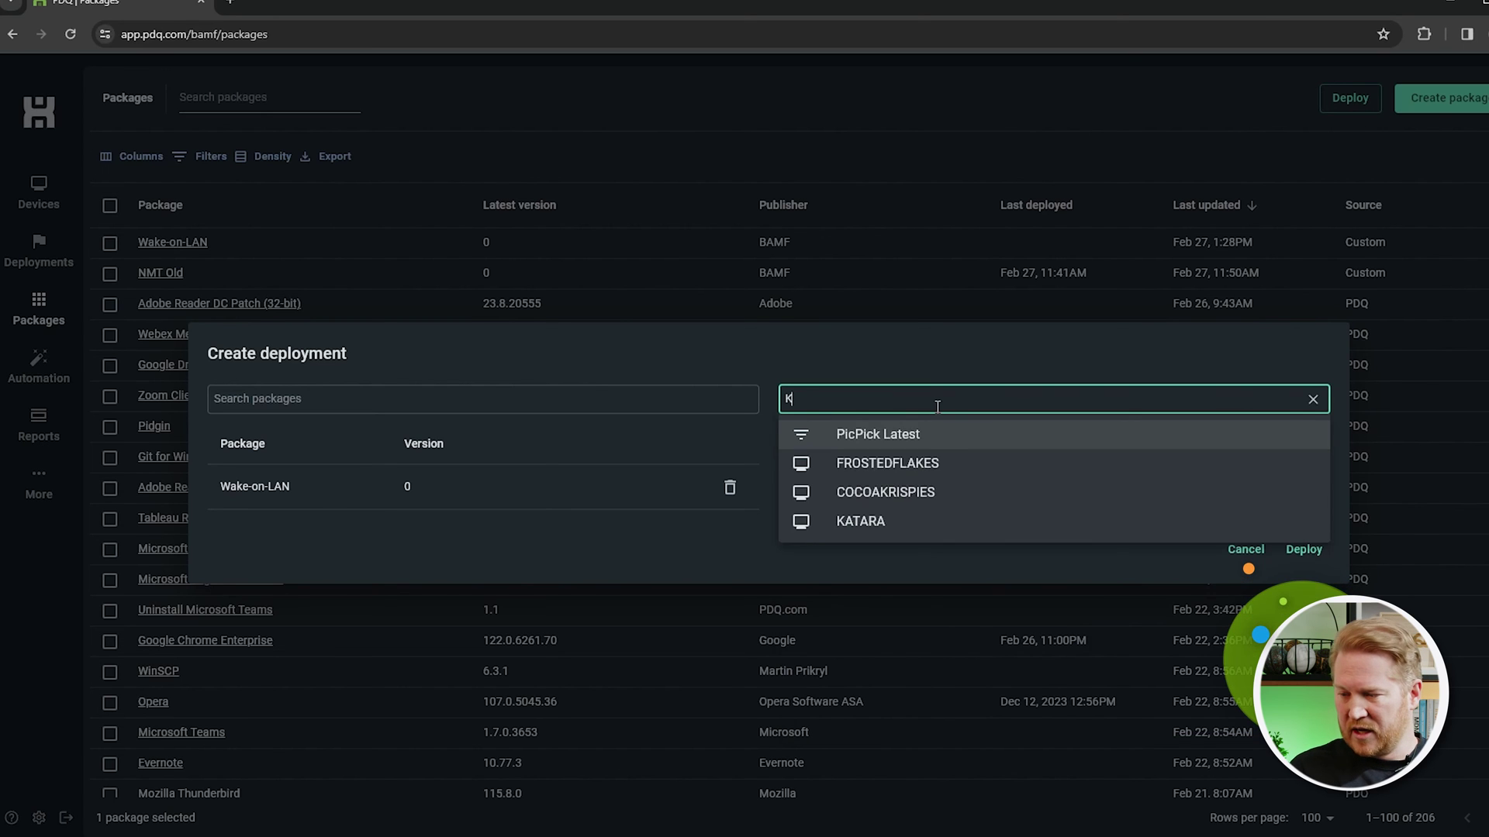
{"action": "type", "text": "atara"}
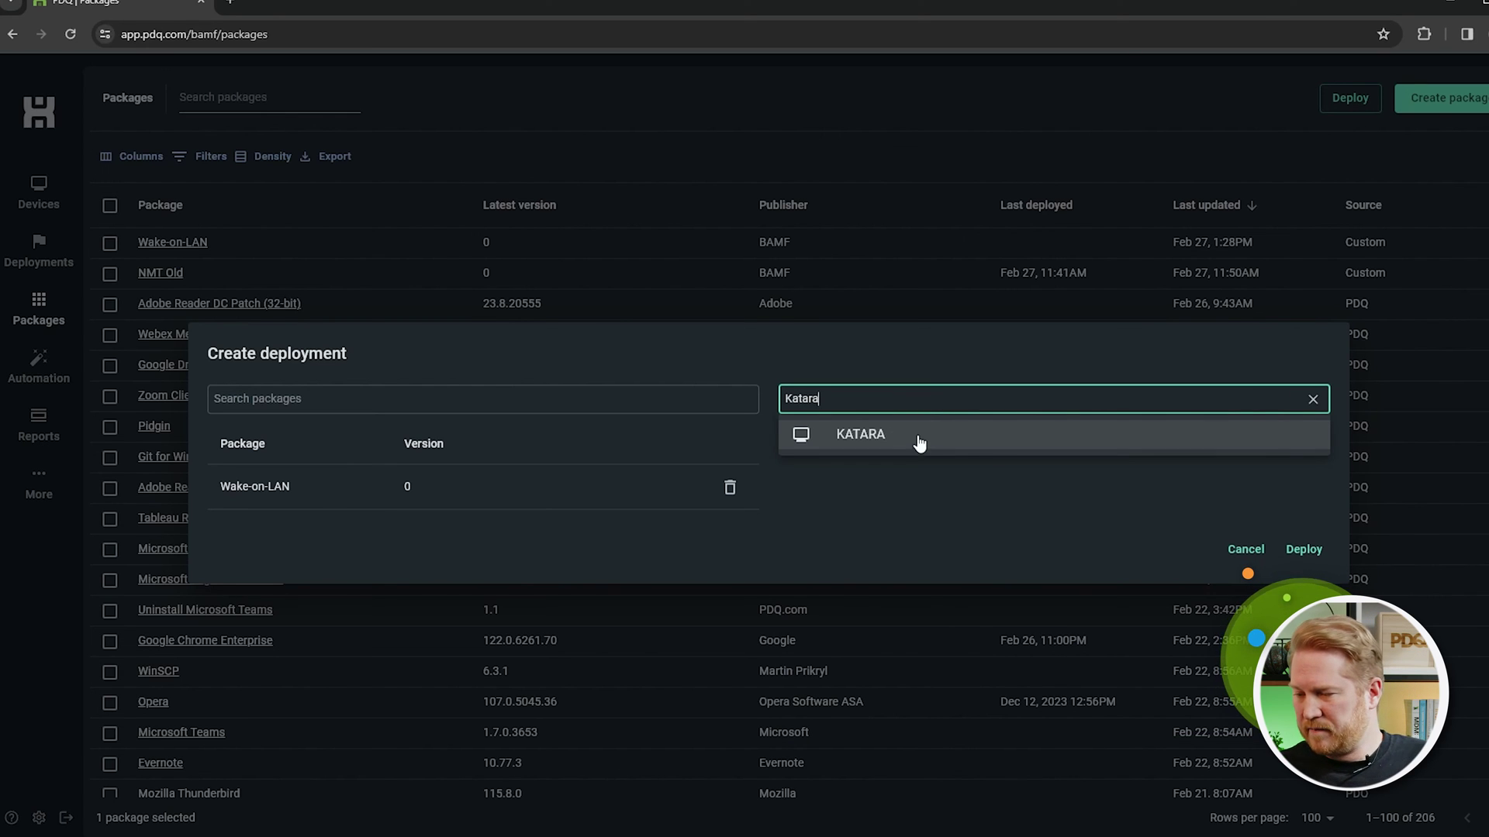
{"action": "left_click", "coordinate": [919, 442]}
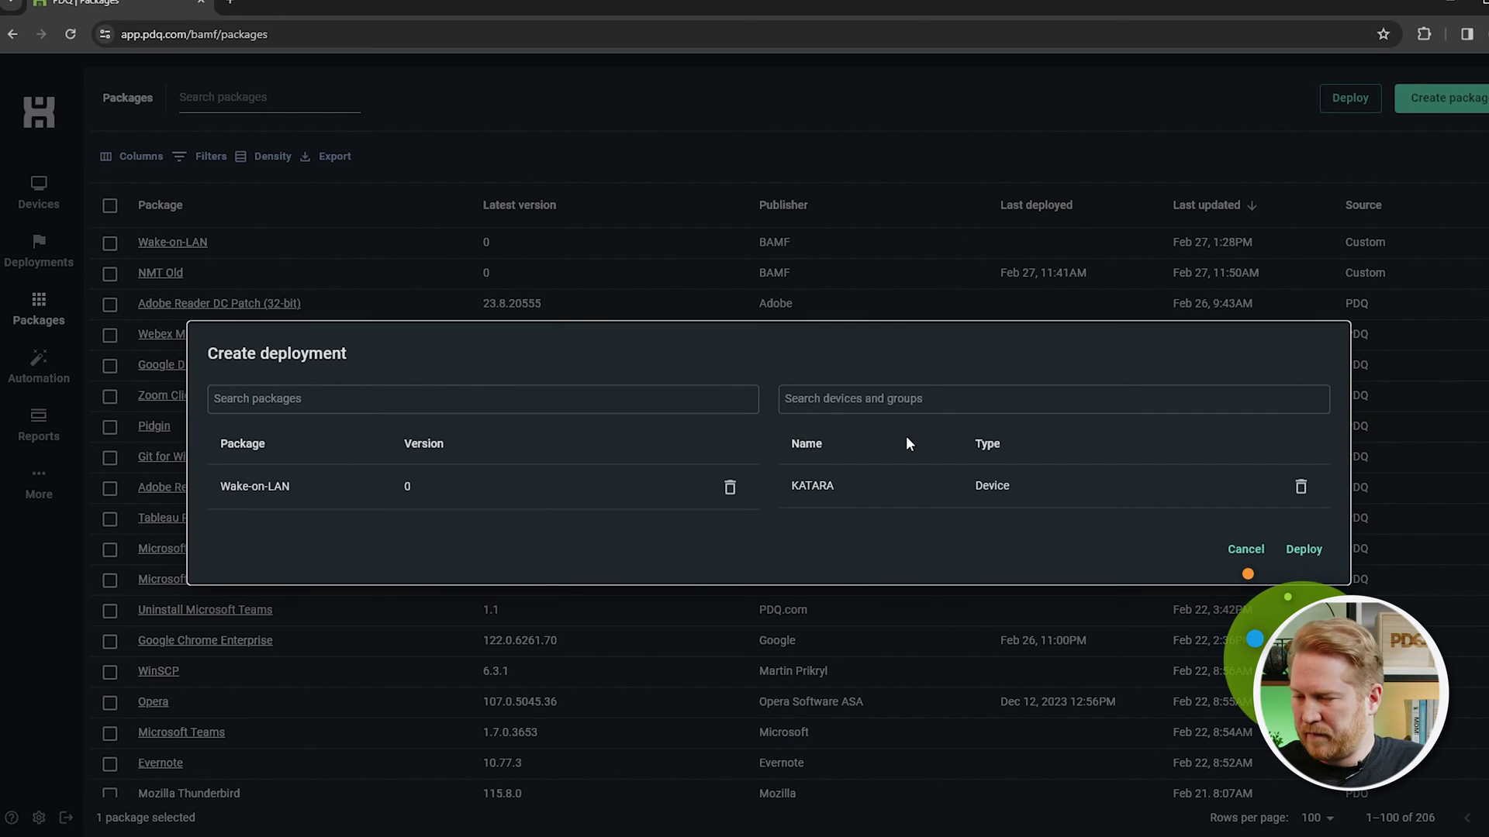
{"action": "left_click", "coordinate": [1301, 551]}
{"action": "left_click", "coordinate": [49, 192]}
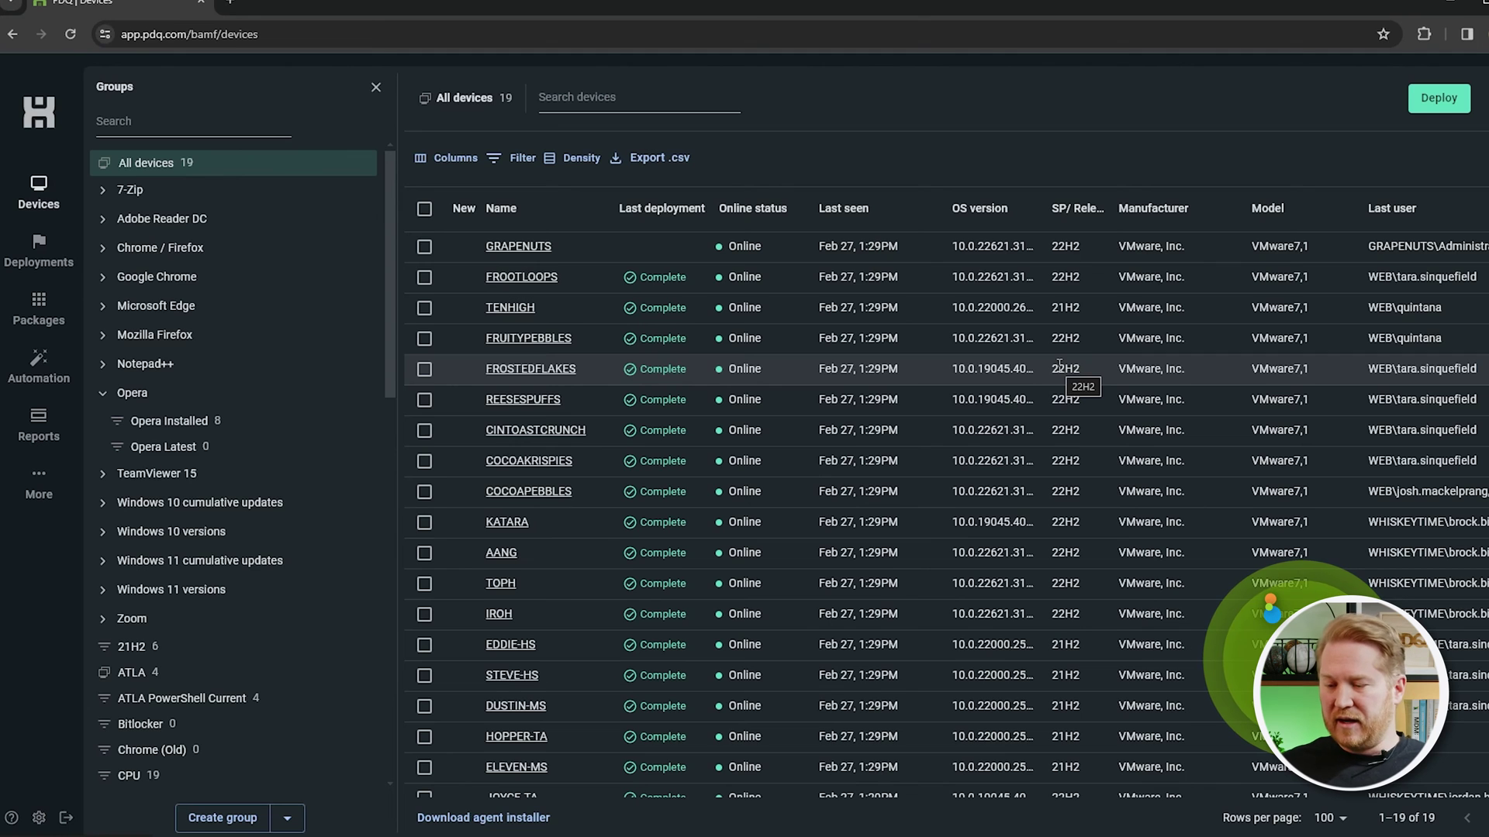
Step: Confirm AANG shows Online in the device list and select its row
{"action": "left_click_drag", "start_coordinate": [777, 549], "coordinate": [706, 552]}
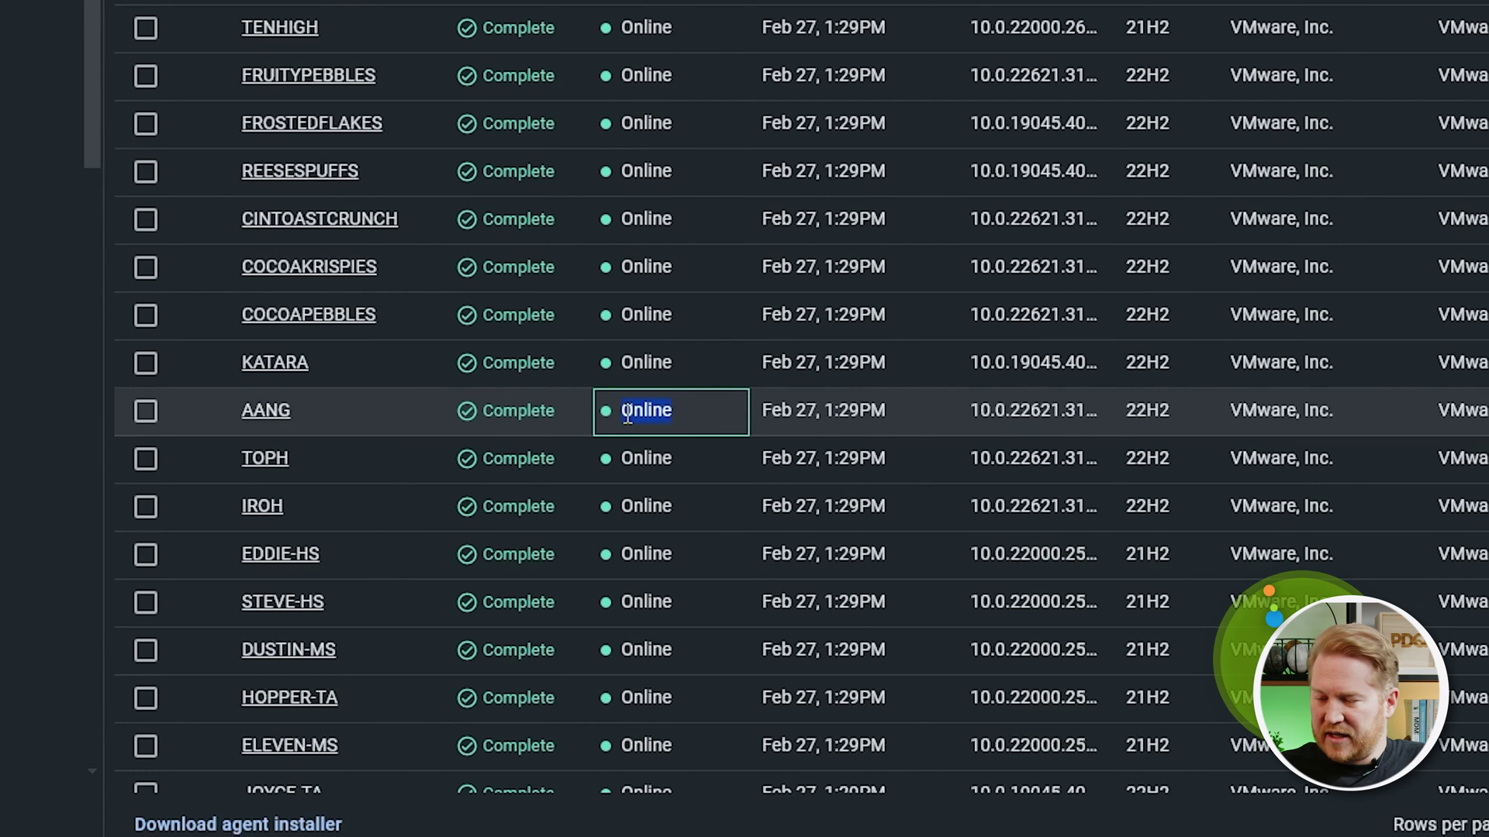
{"action": "left_click", "coordinate": [586, 409]}
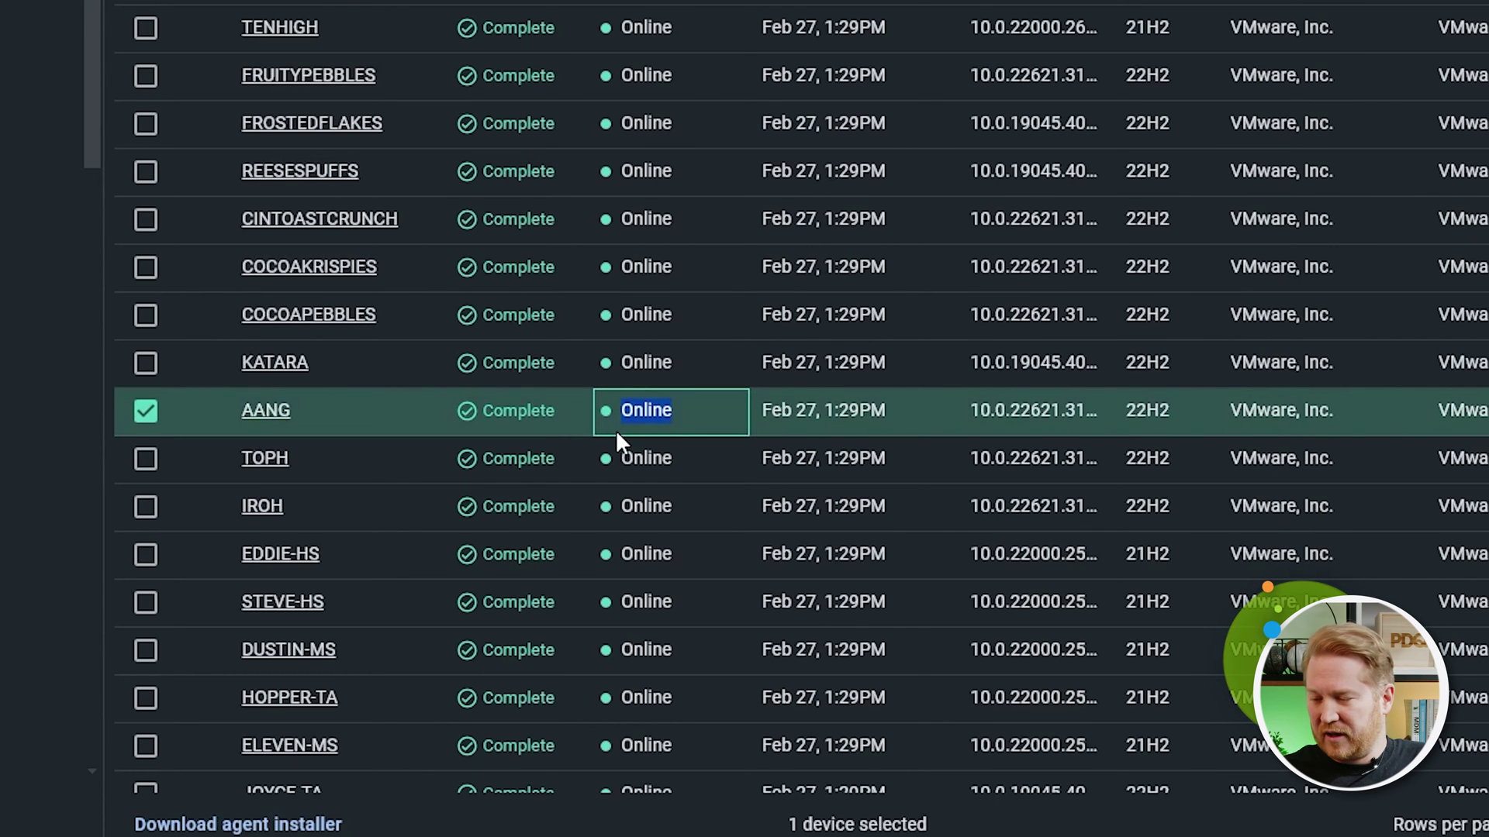